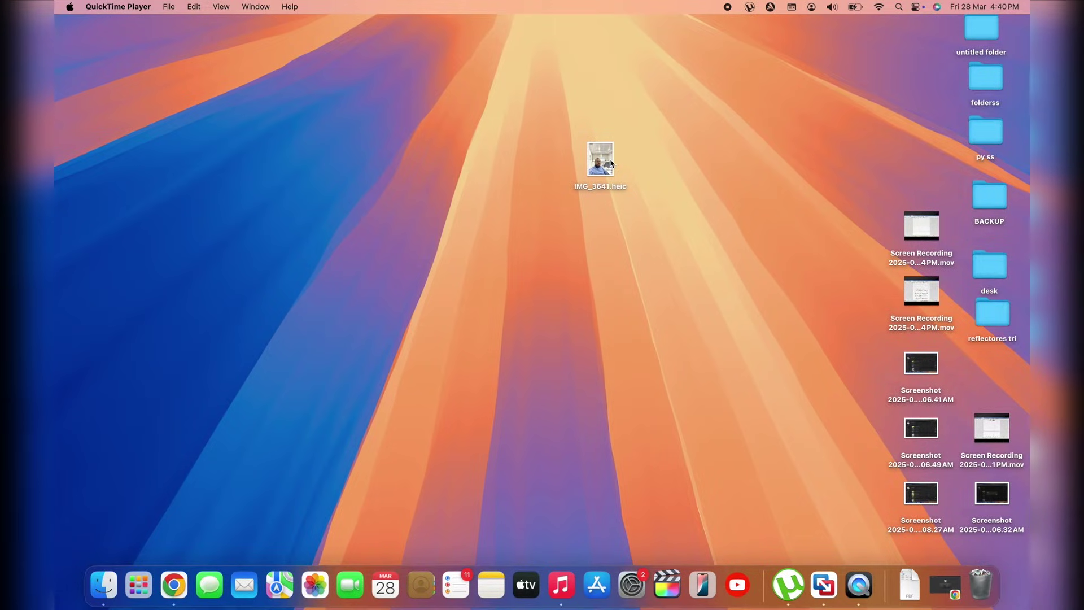
- Nudge IMG_3641.heic left on the Mac desktop, then glance at the Windows desktop and return
left_click_drag(610, 163, 548, 167)
left_click(560, 262)
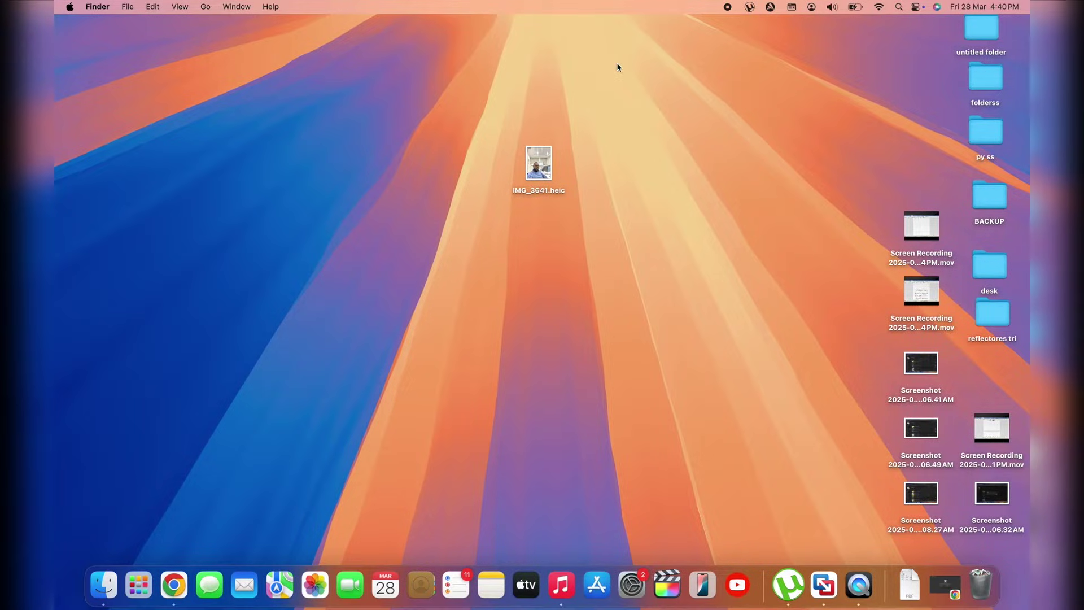
key("ctrl+Right")
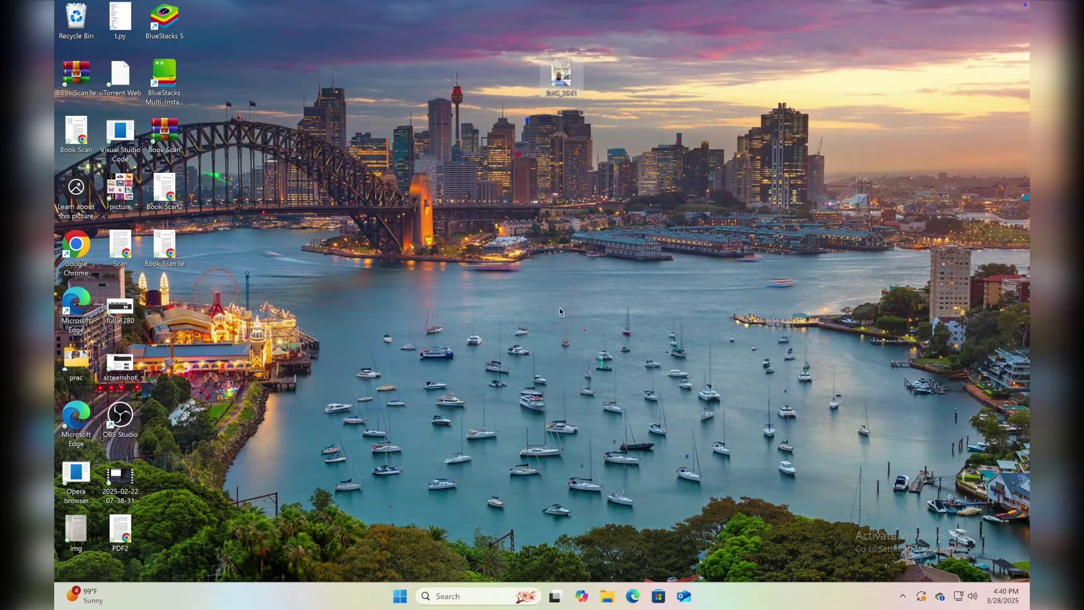
key("ctrl+Left")
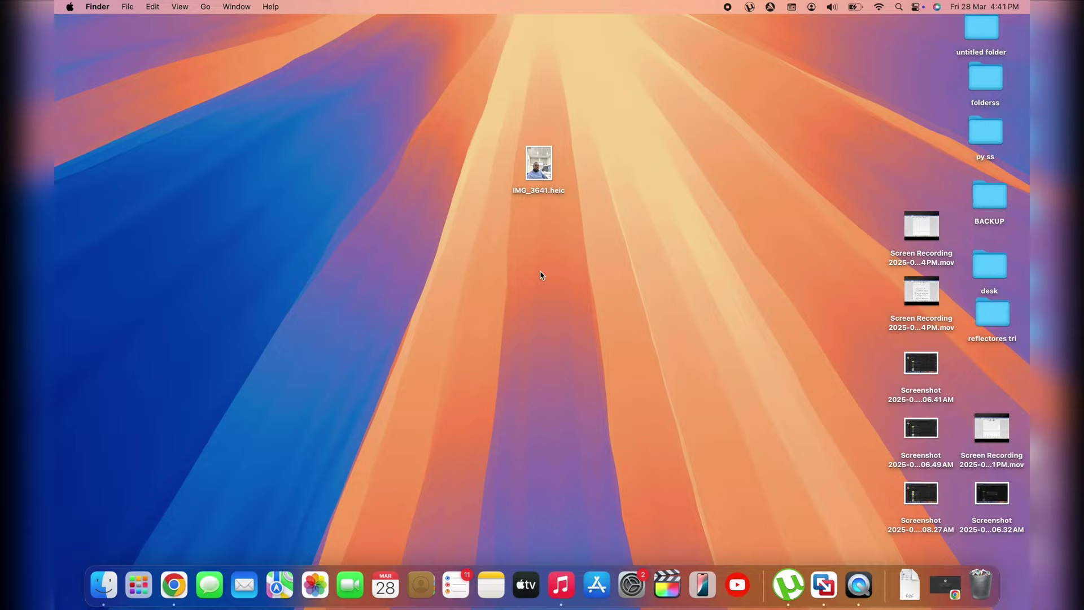
double_click(546, 176)
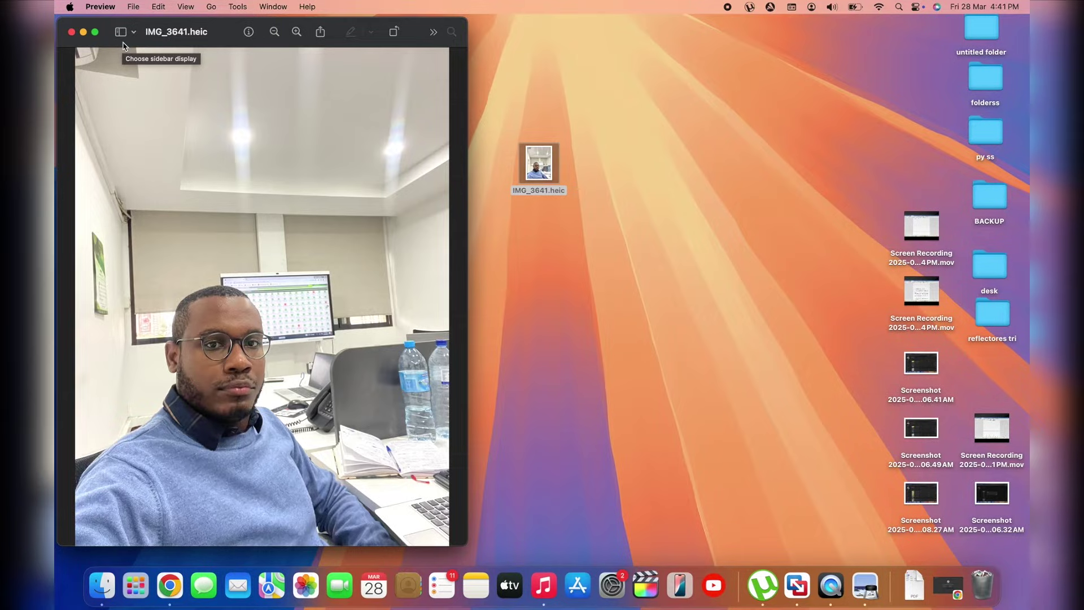
left_click(71, 31)
right_click(533, 152)
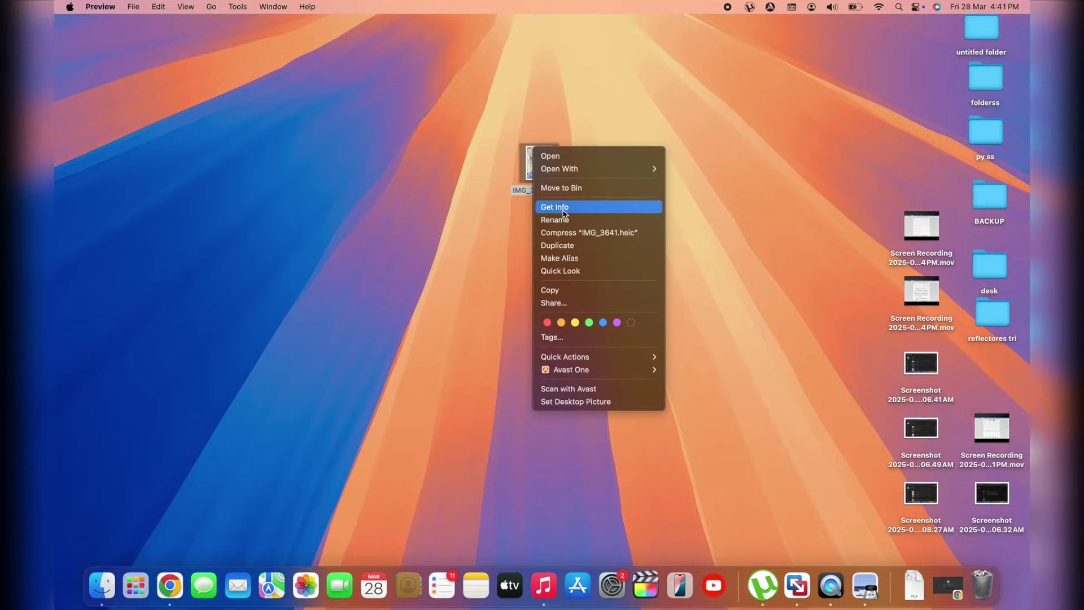
left_click(563, 210)
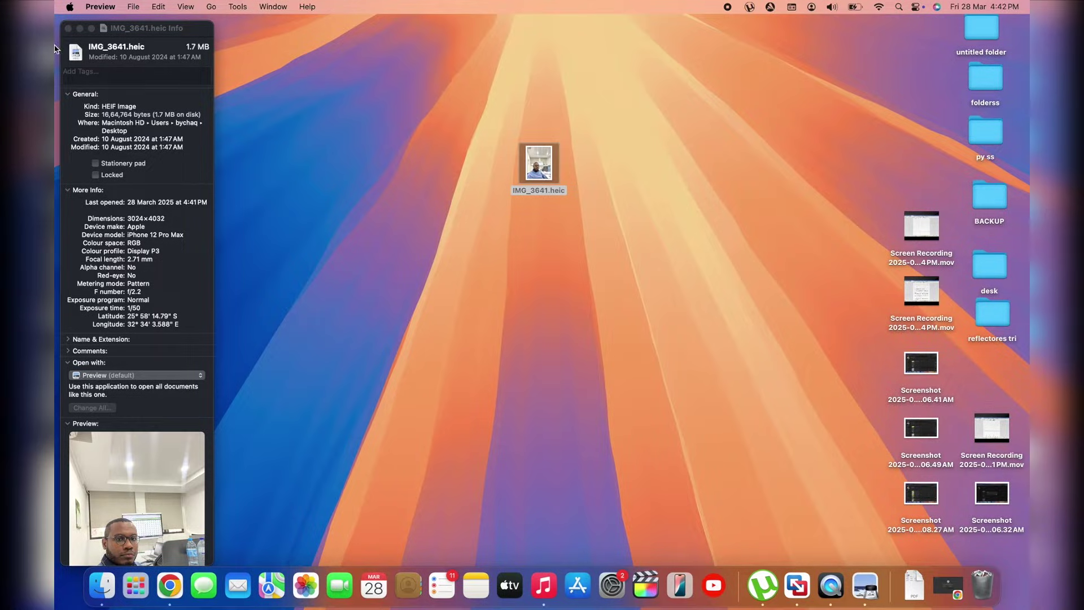
left_click(68, 28)
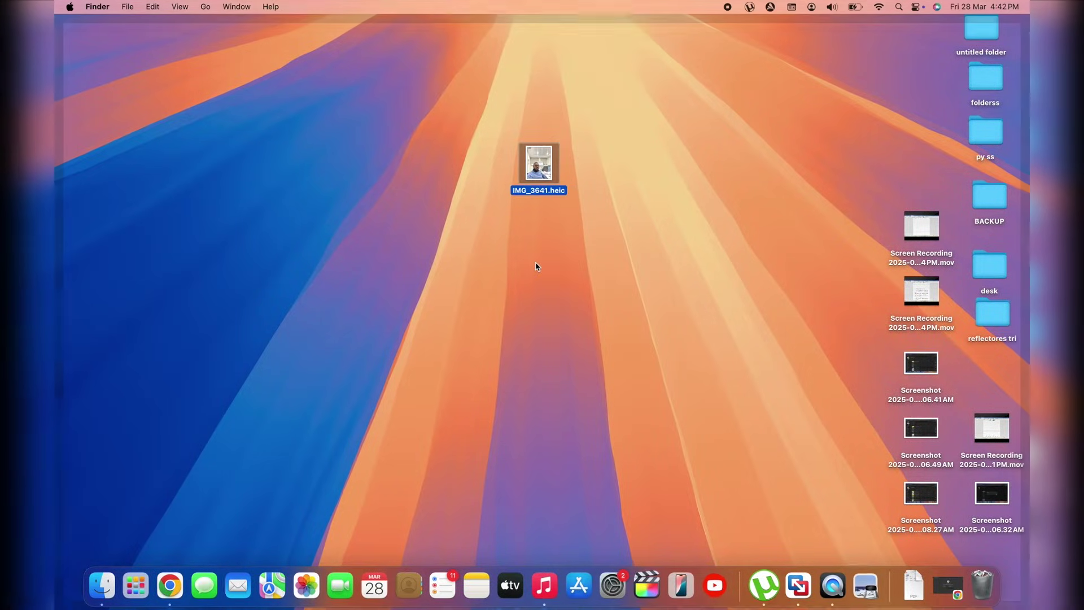
left_click(537, 267)
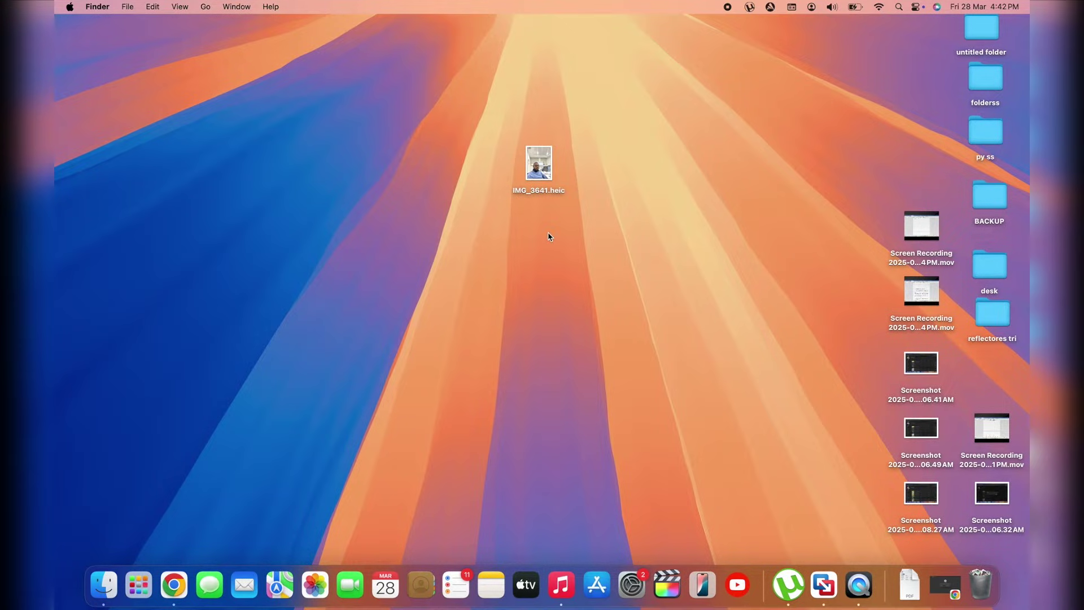
- Open IMG_3641.heic in Preview via Open With
right_click(545, 165)
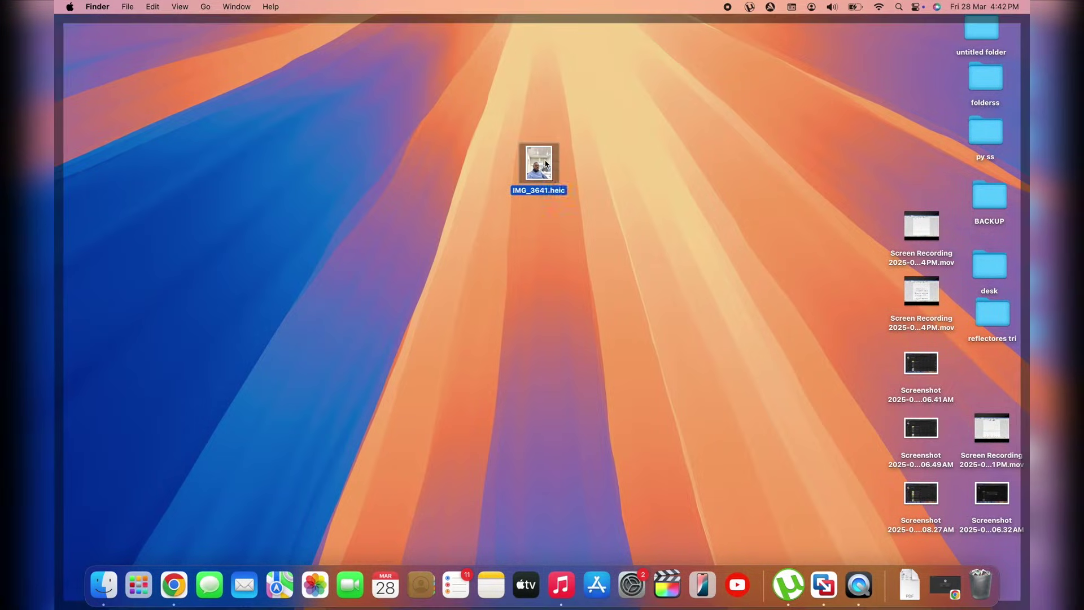
mouse_move(573, 180)
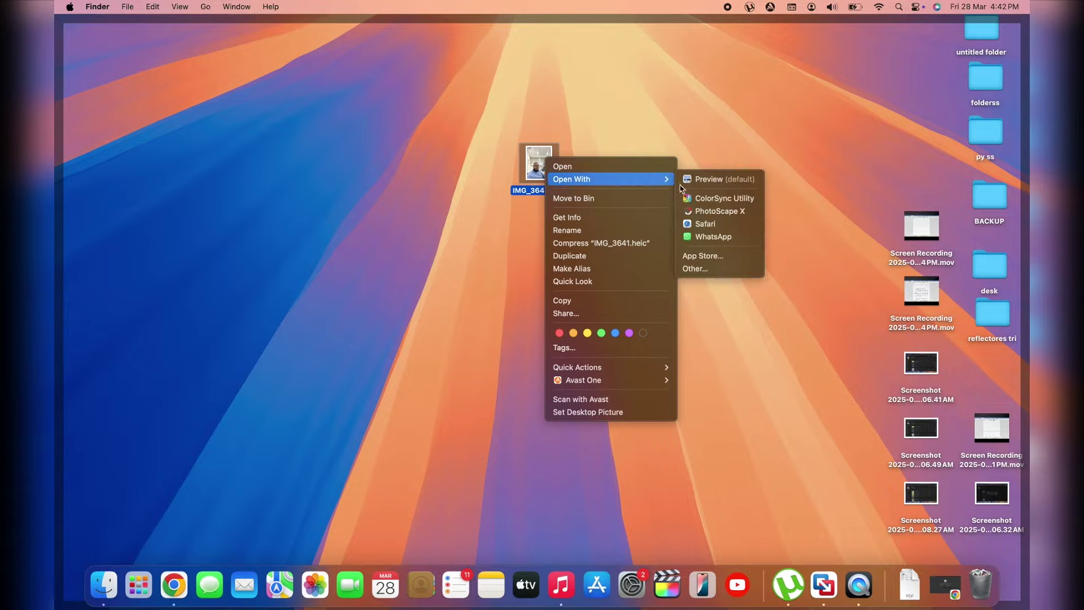
left_click(725, 180)
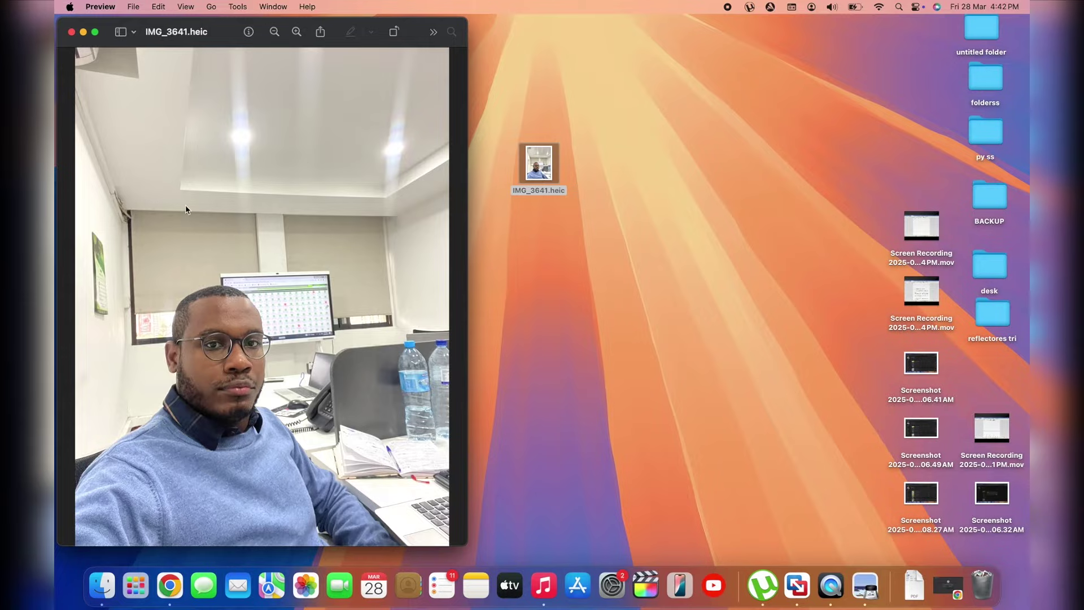
- Export the photo to the Desktop as a JPEG, with quality set for about 1.4 MB
left_click(134, 6)
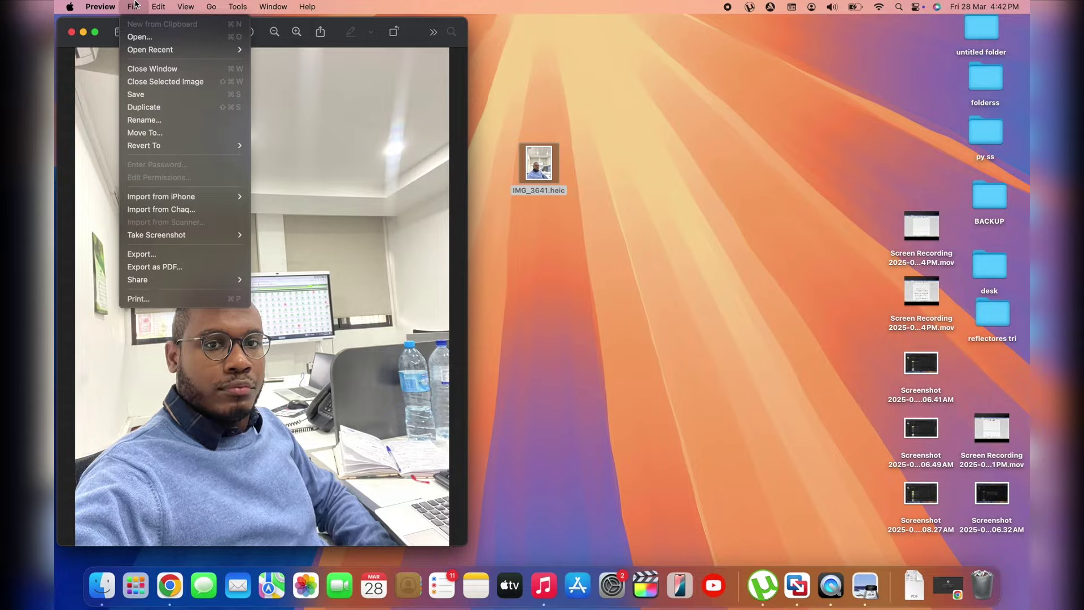
left_click(174, 259)
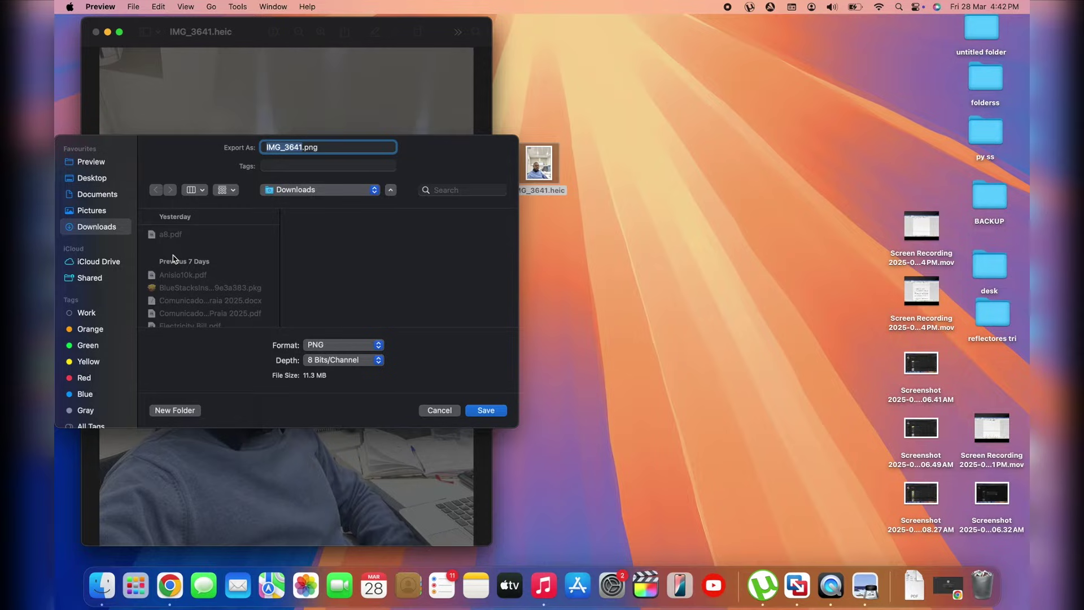
left_click(94, 181)
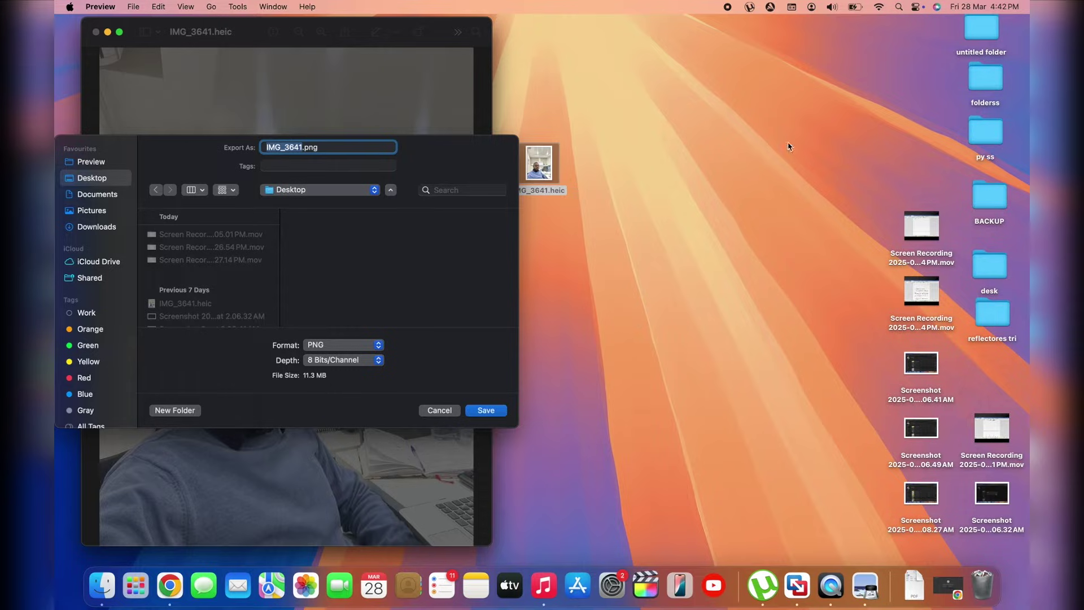
left_click(322, 346)
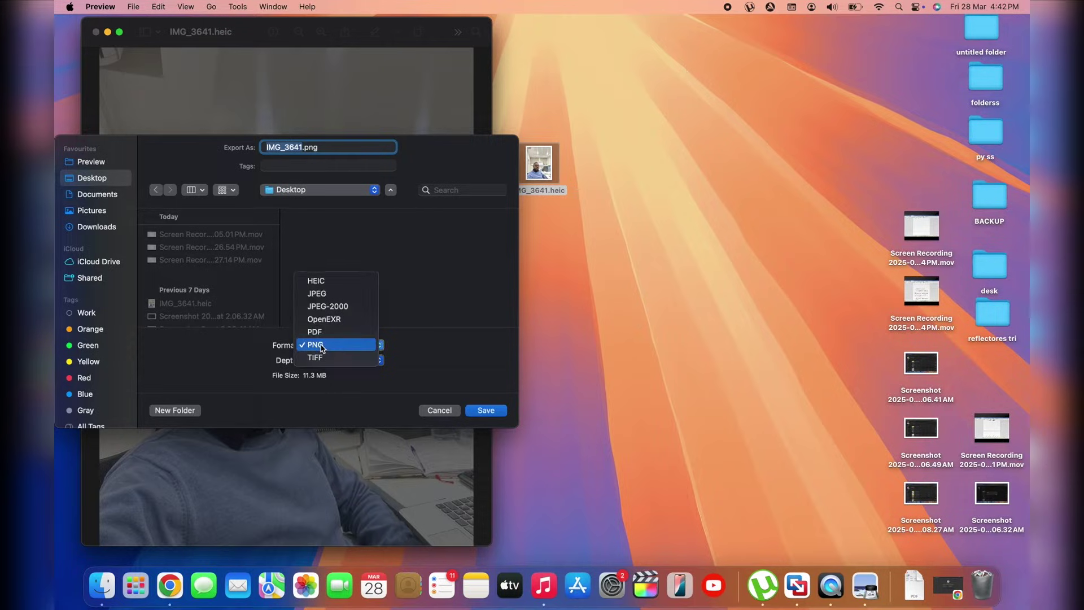
left_click(319, 294)
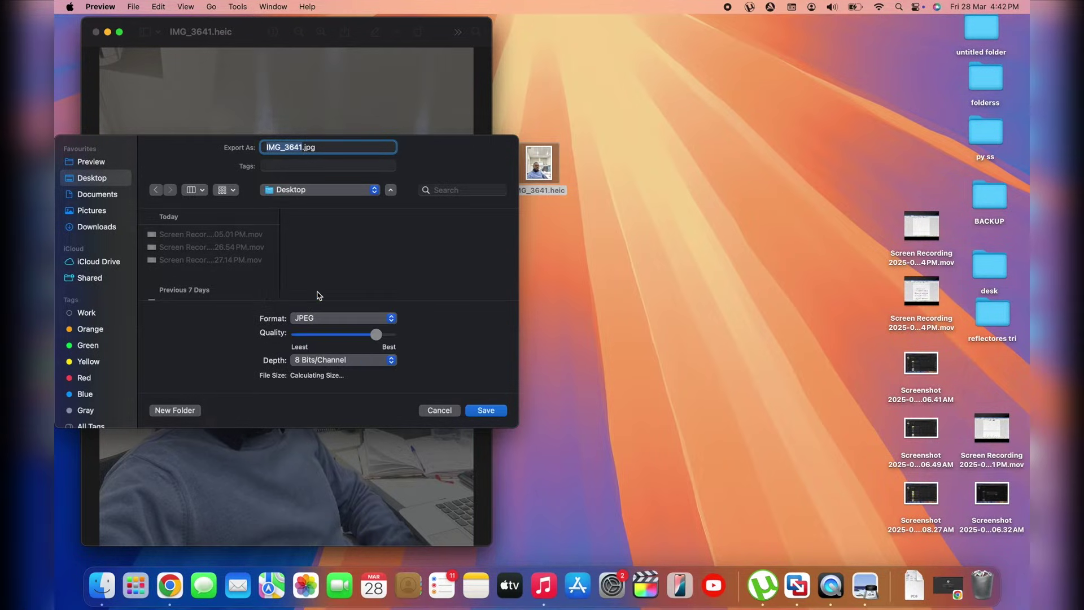
left_click_drag(376, 335, 268, 334)
left_click_drag(298, 334, 426, 342)
left_click_drag(390, 335, 343, 336)
left_click(488, 411)
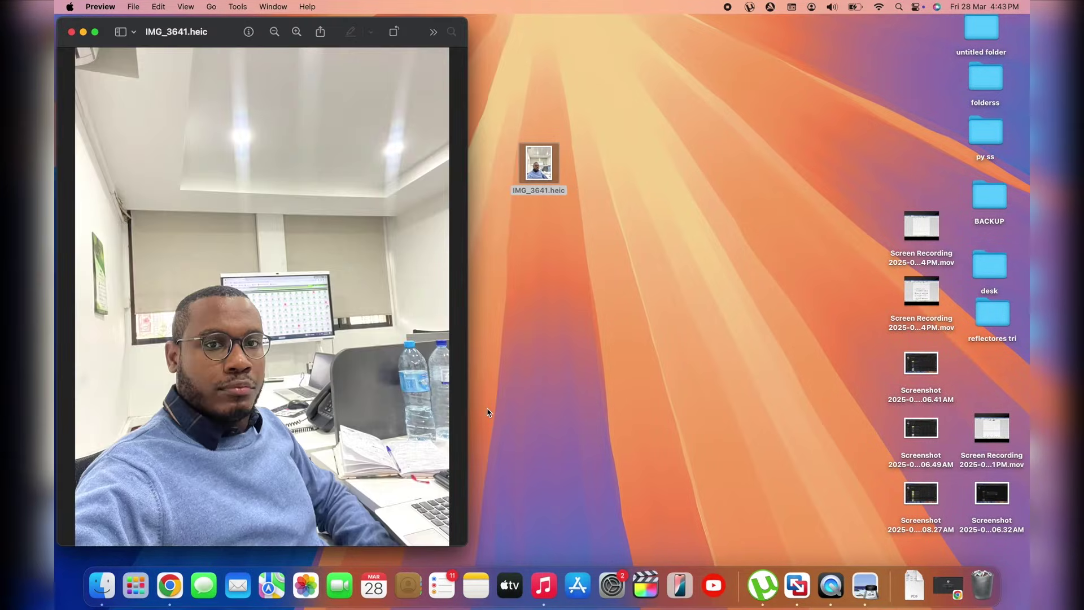
- Close Preview, place the new IMG_3641 JPEG beside the HEIC photo, and open it
left_click(72, 35)
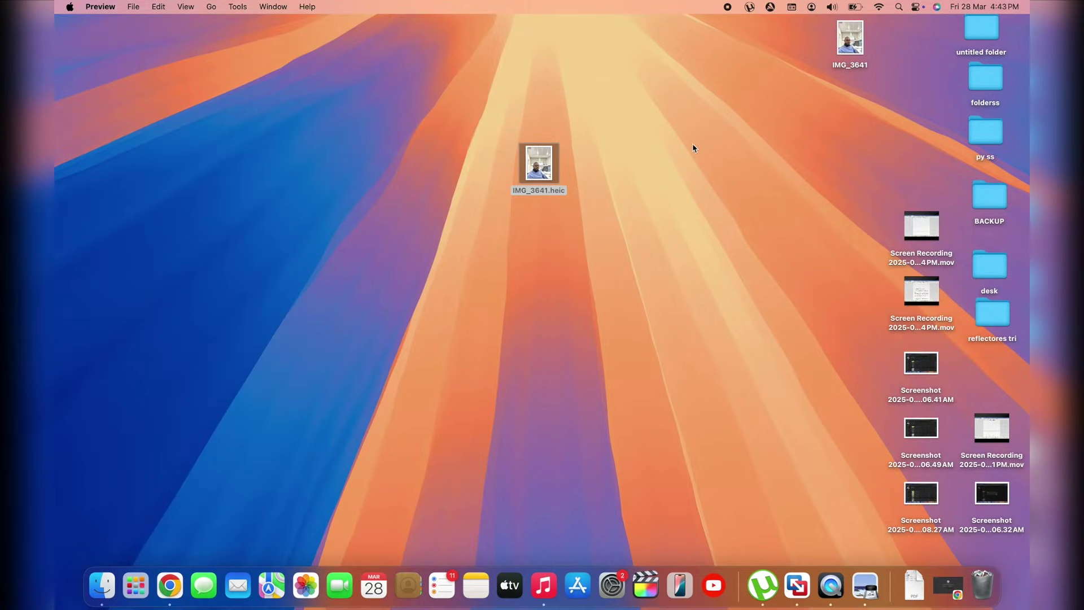
left_click_drag(849, 38, 605, 165)
double_click(605, 164)
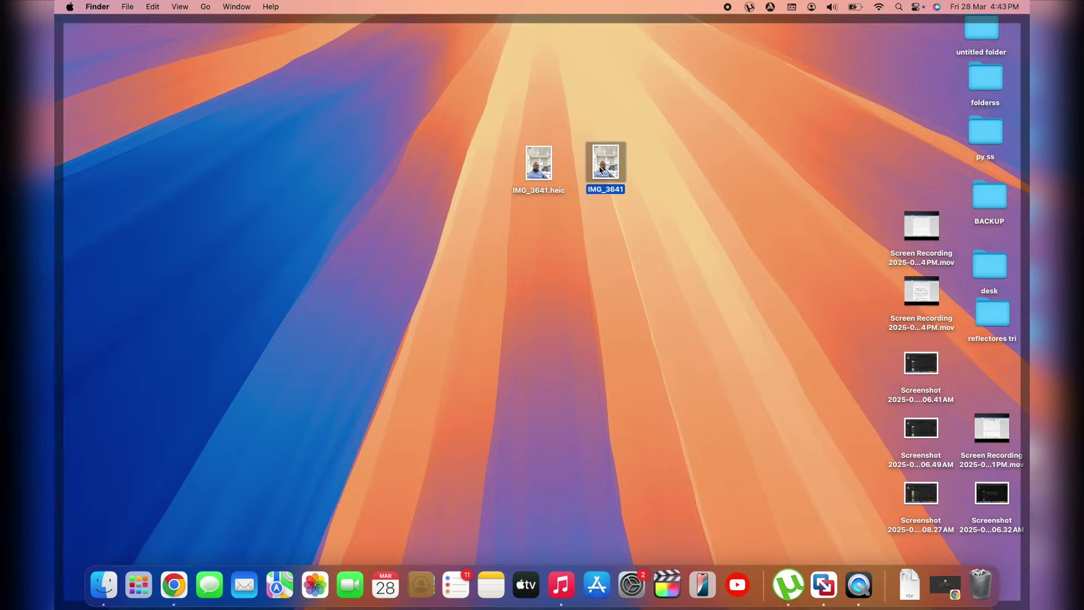
- Confirm in Get Info that IMG_3641's kind is JPEG image, then close both windows
right_click(607, 158)
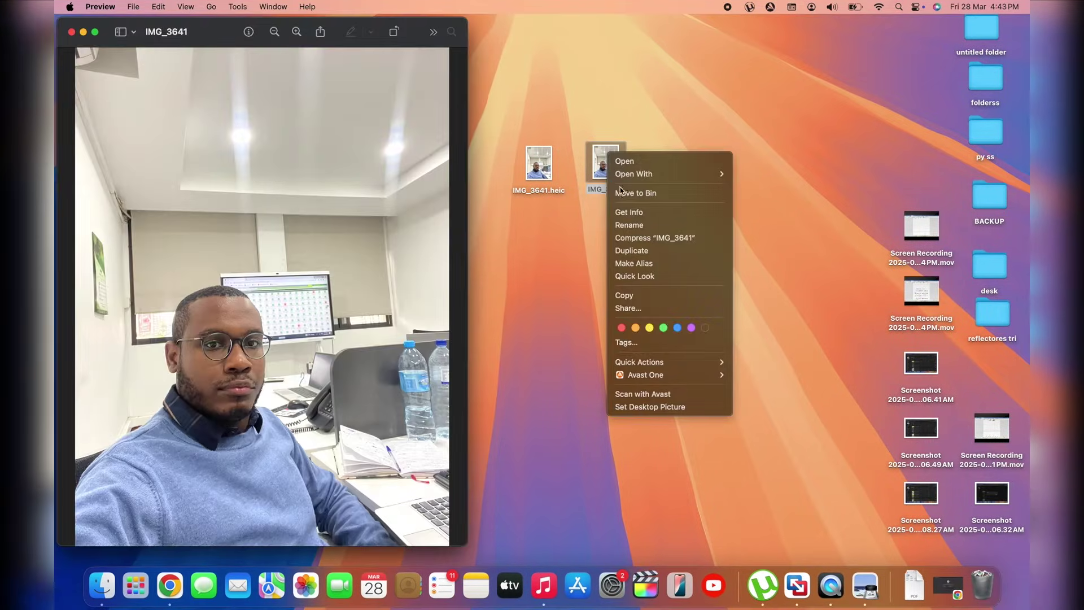
left_click(622, 212)
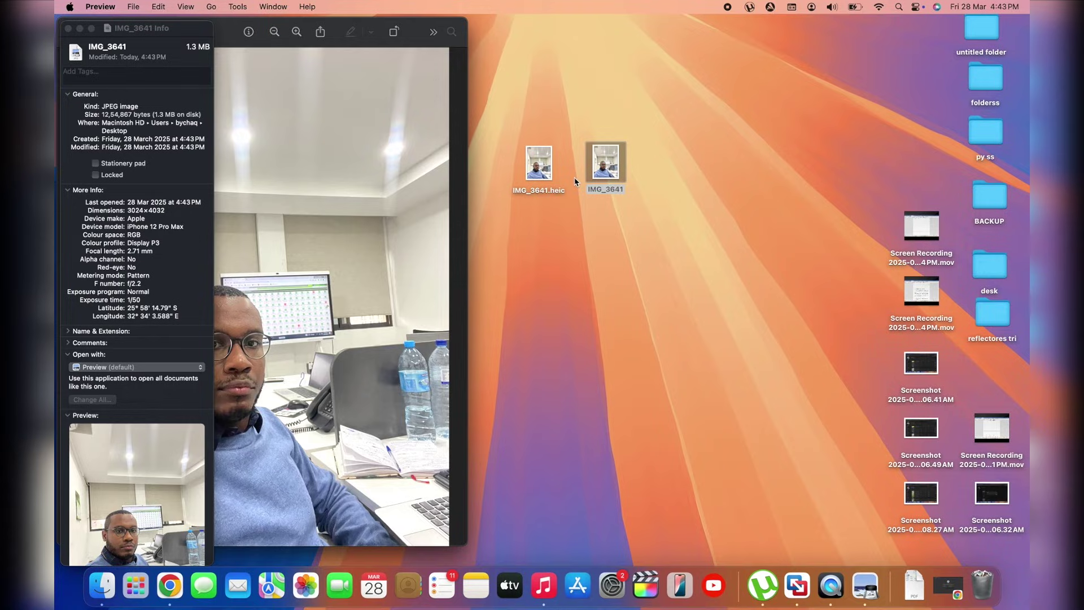
left_click_drag(140, 108, 101, 106)
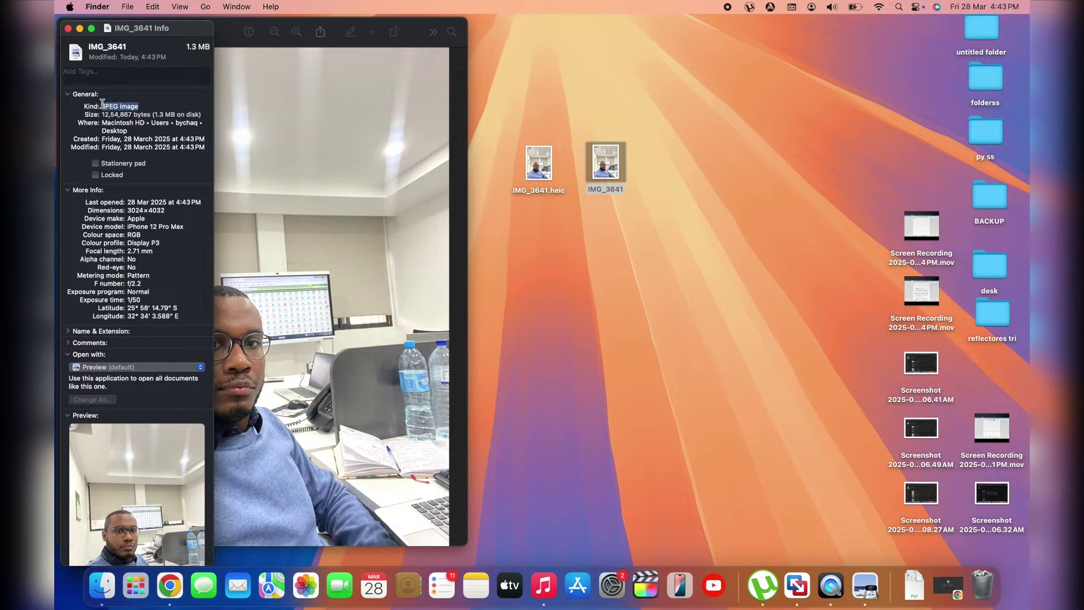
left_click(68, 28)
left_click(68, 26)
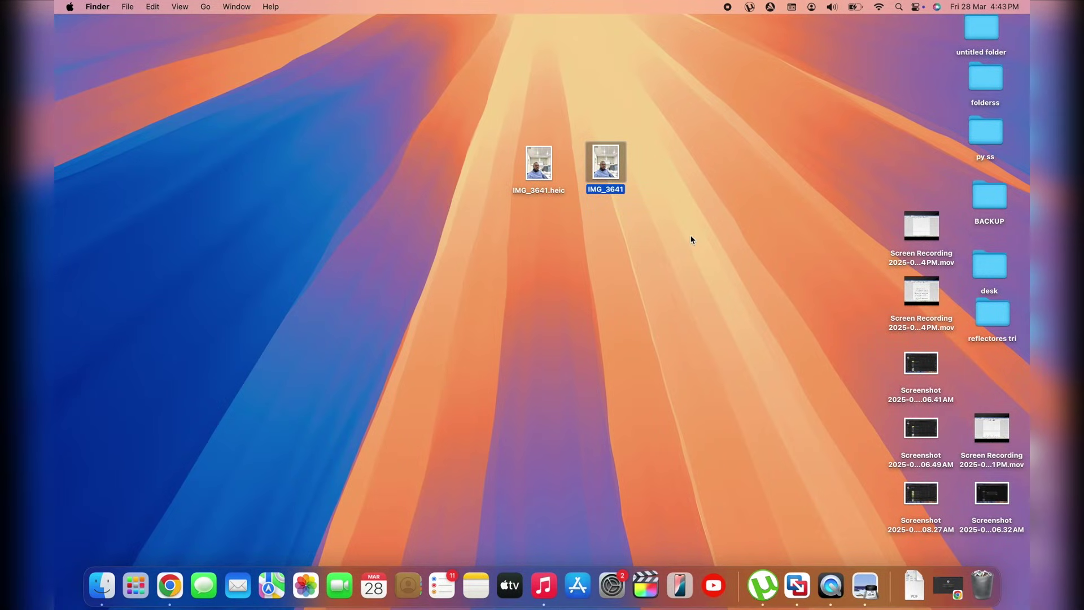
- Load heictojpg.com in the Incognito Chrome window, dismiss the JPEGmini pop-up, and move the window aside
left_click(949, 587)
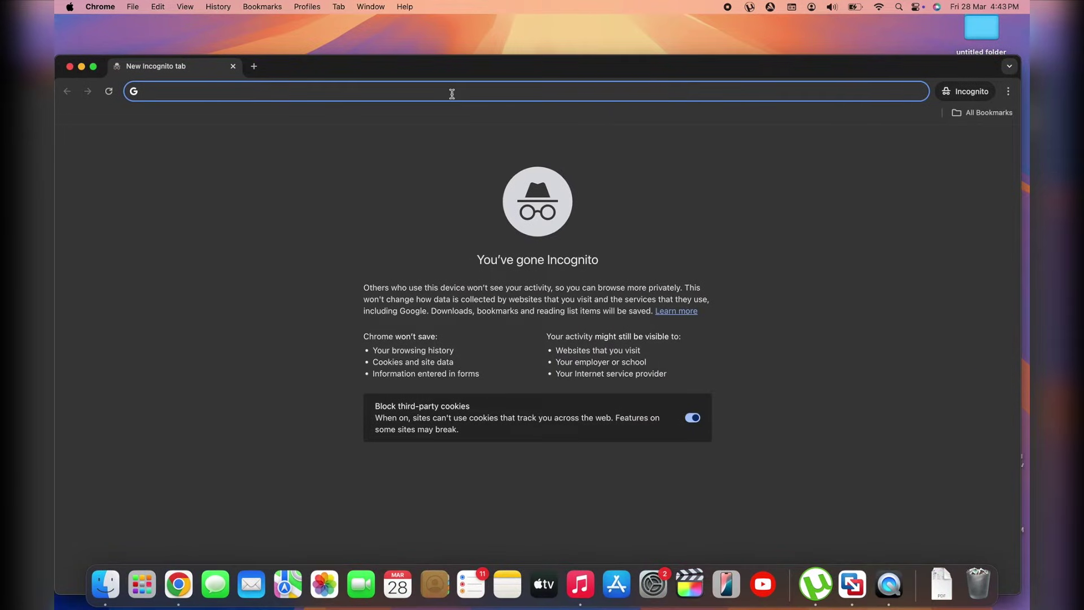
type("heic")
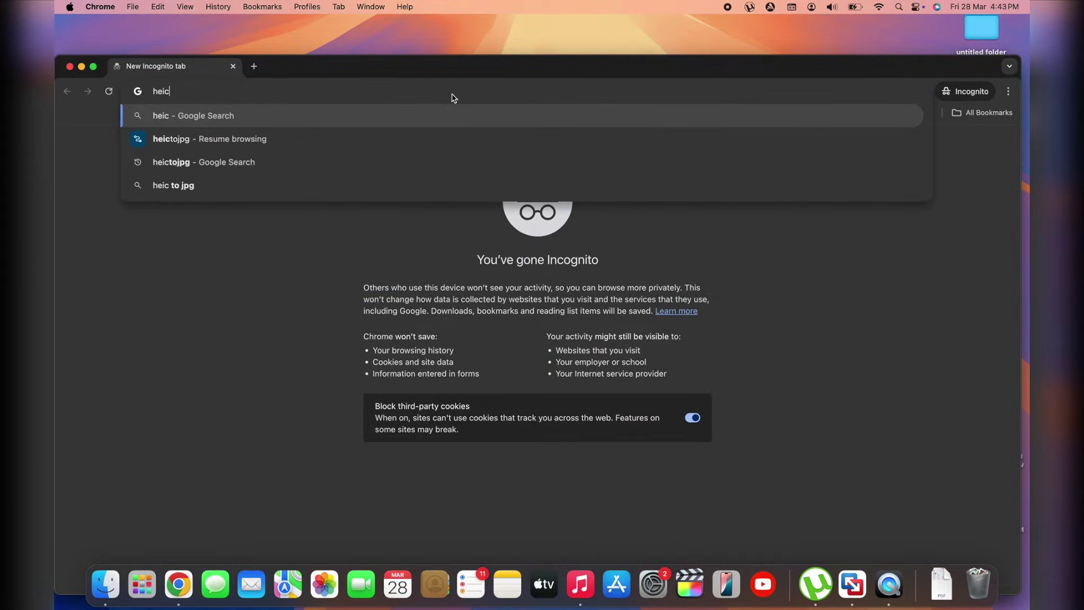
type("tojpg.com")
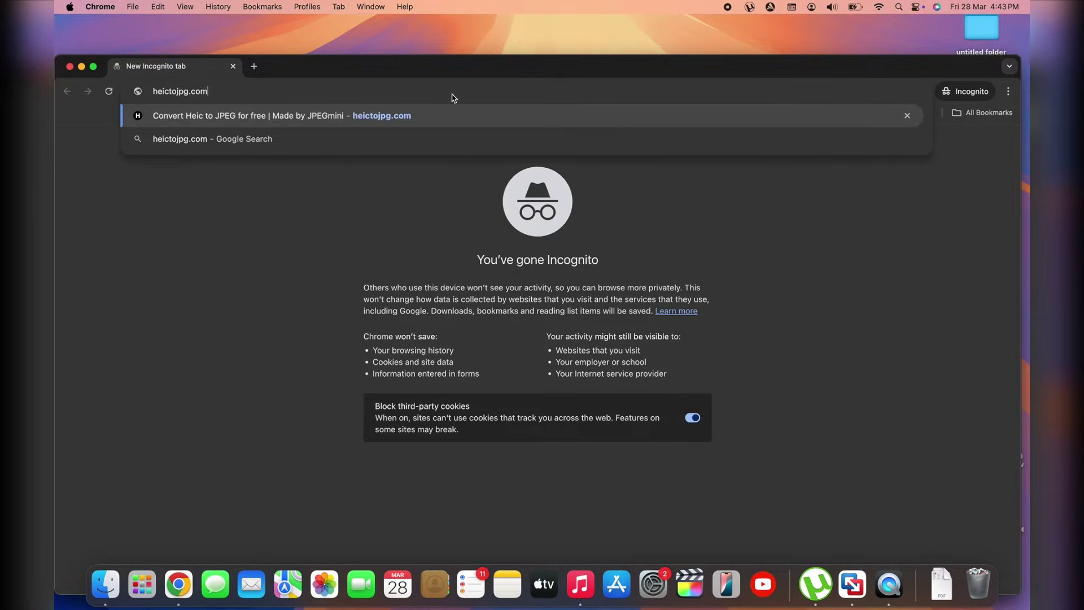
key("Return")
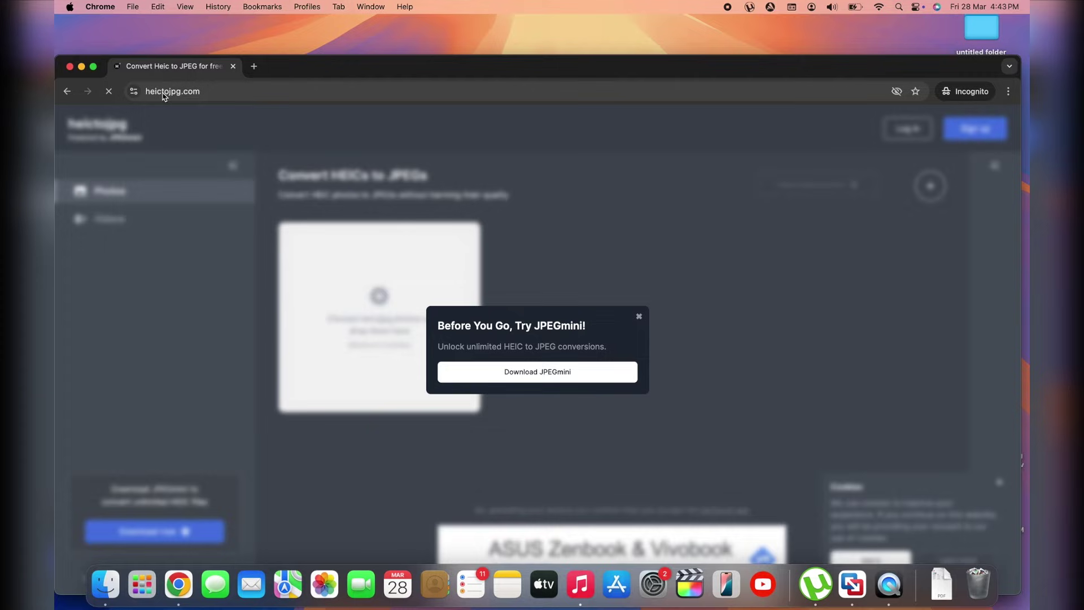
left_click(639, 316)
left_click_drag(356, 70, 901, 88)
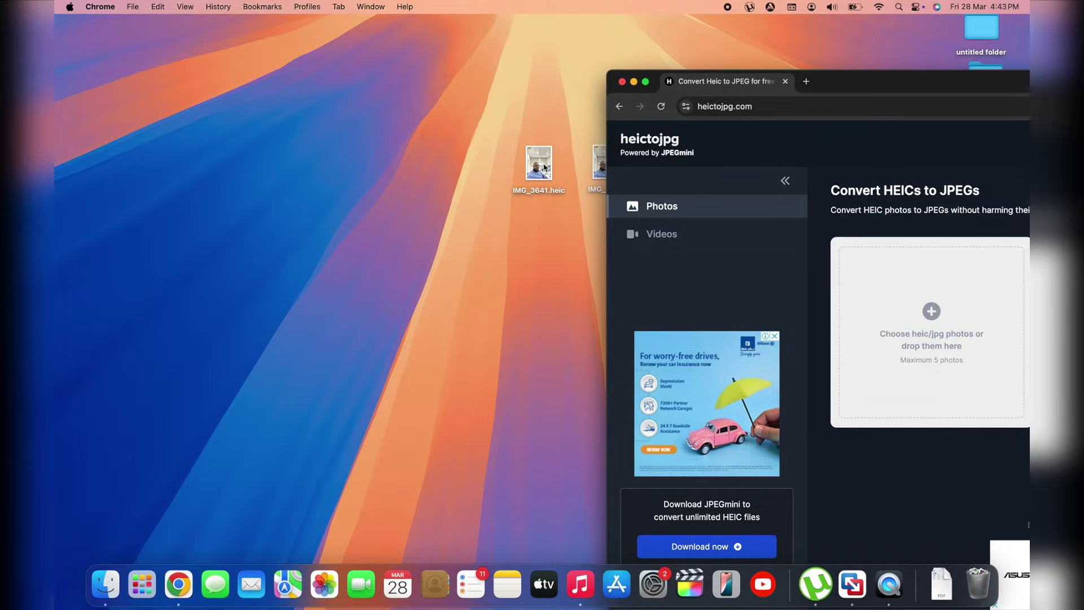
- Drop IMG_3641.heic onto the heictojpg converter to upload it
left_click_drag(543, 165, 925, 317)
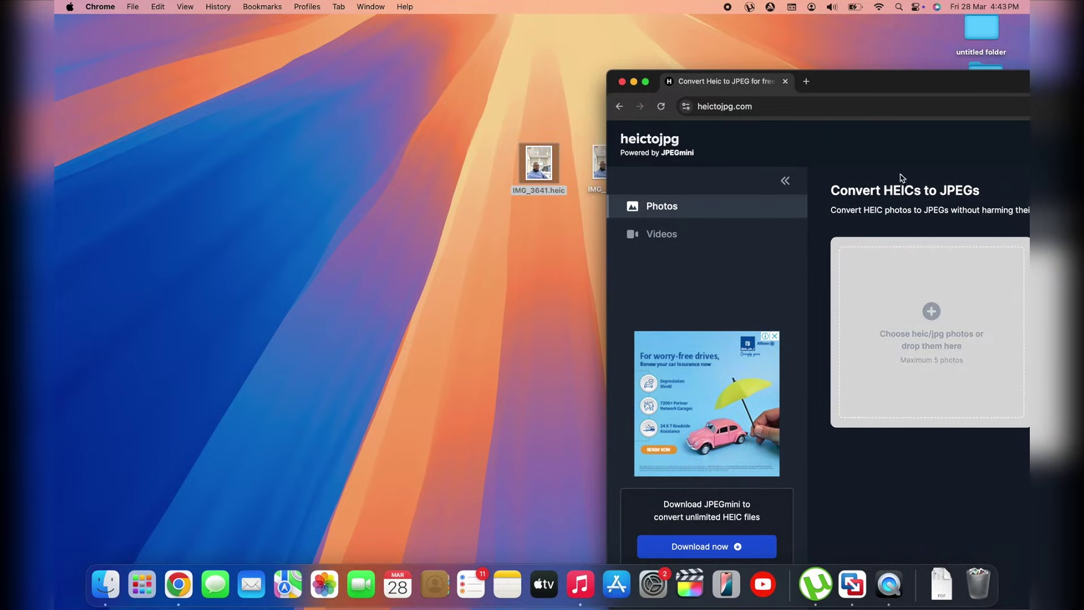
left_click_drag(860, 81, 261, 25)
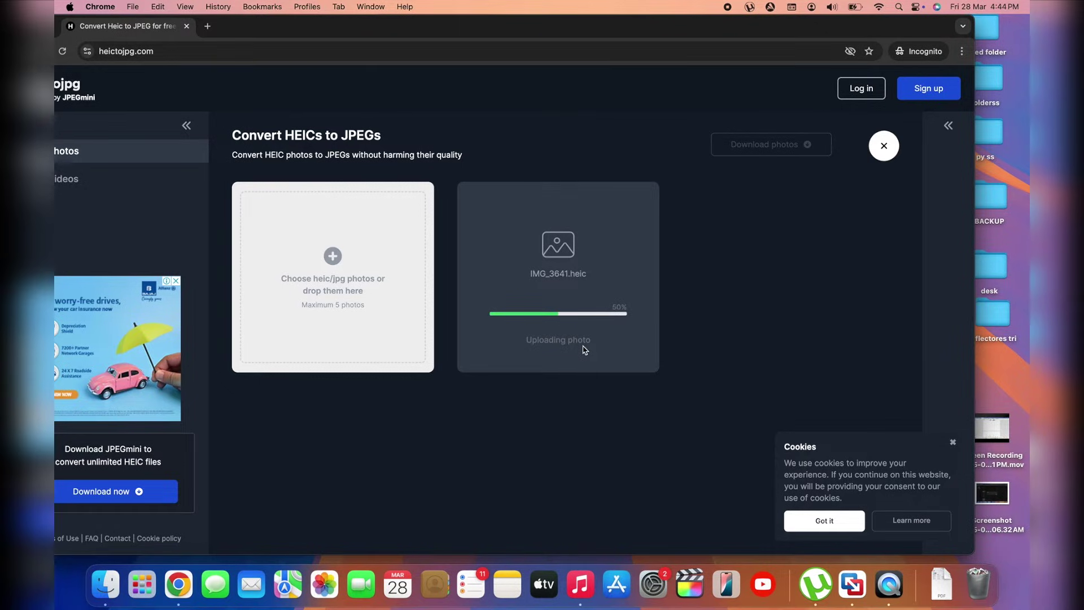
left_click_drag(453, 25, 501, 24)
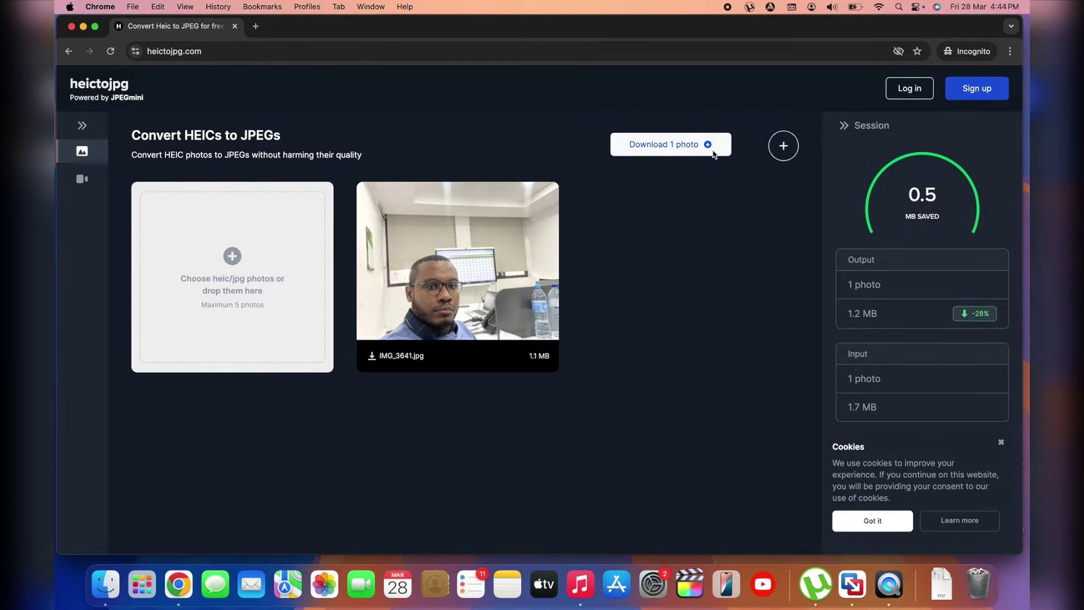
- Download the converted photo as jpegmini_optimized.zip to the Desktop and show it in Finder
left_click(691, 148)
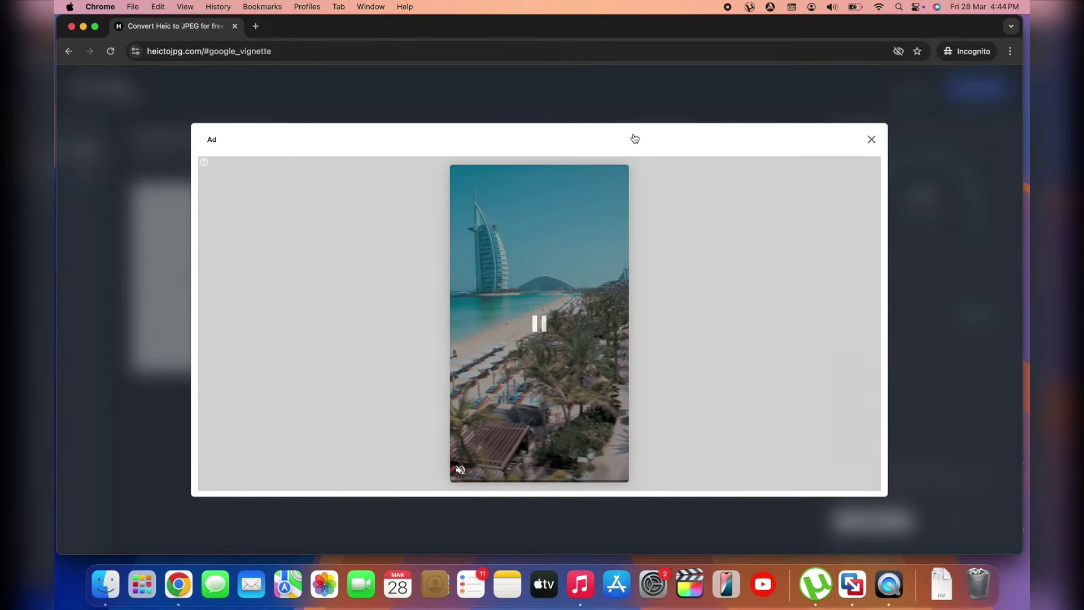
left_click(870, 139)
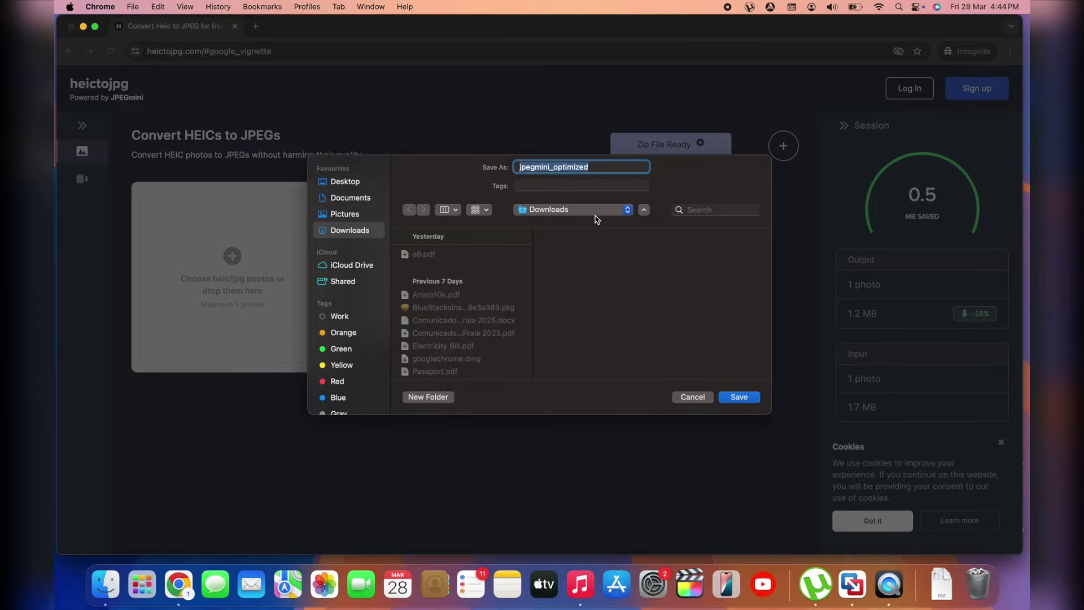
left_click(346, 182)
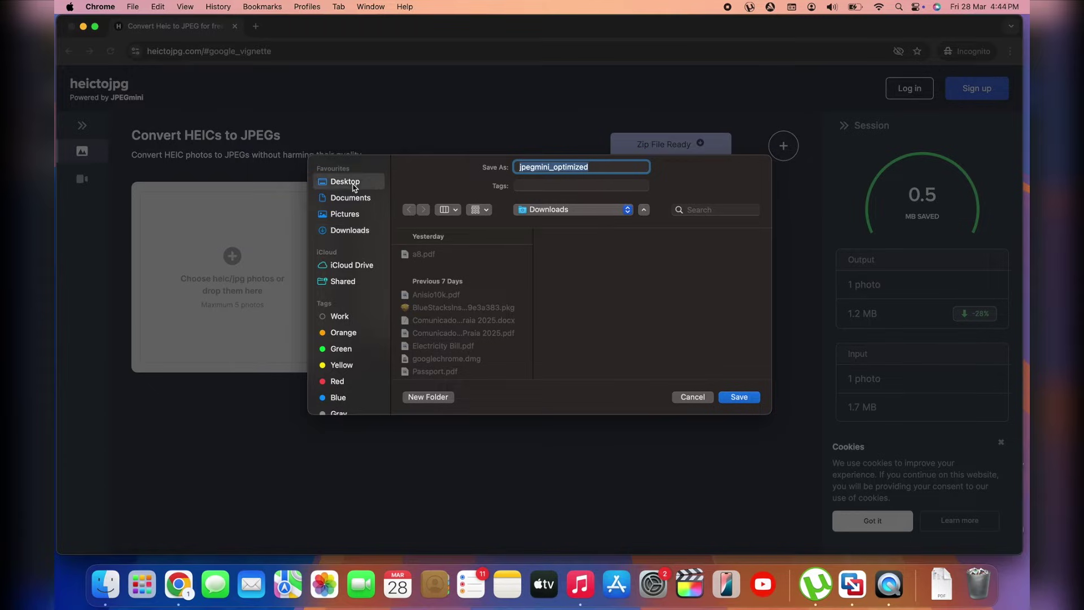
left_click(731, 398)
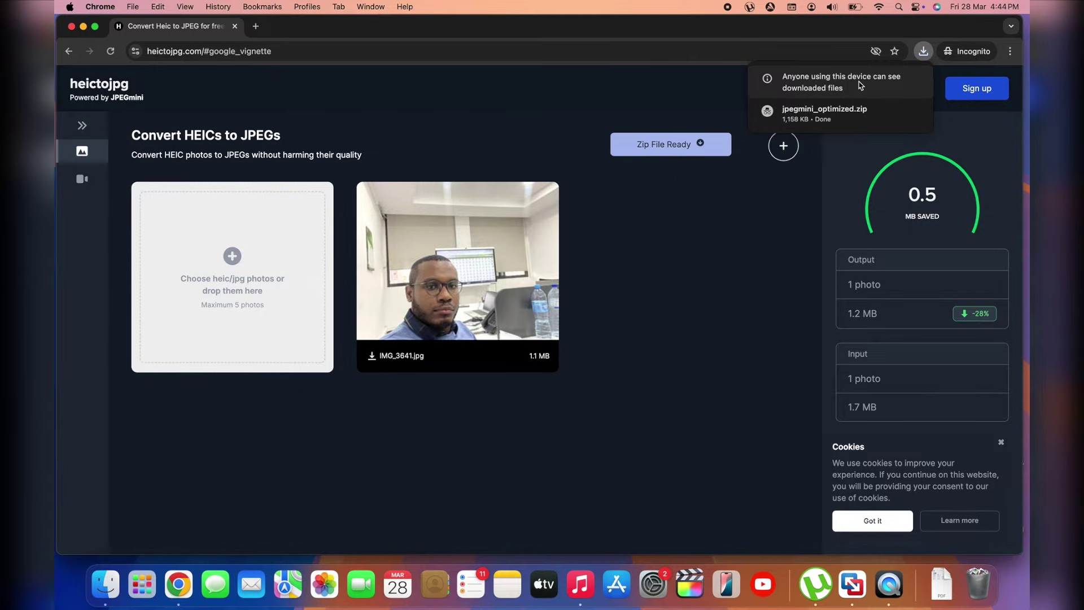
mouse_move(892, 112)
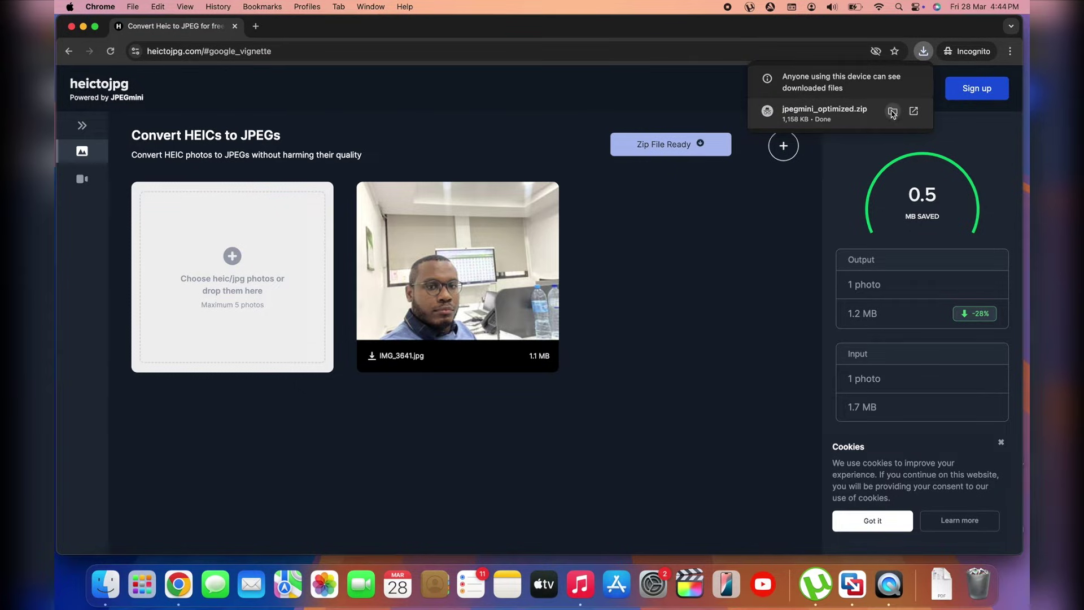
left_click(891, 112)
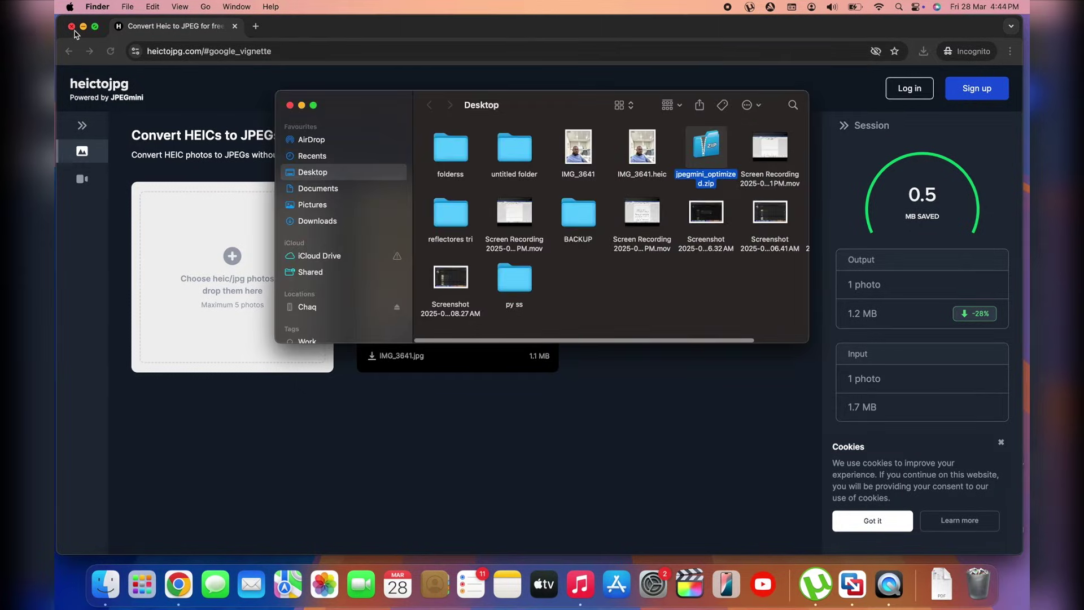
- Close Chrome and Finder, move jpegmini_optimized.zip beside the photos, and open it in iZip
left_click(71, 27)
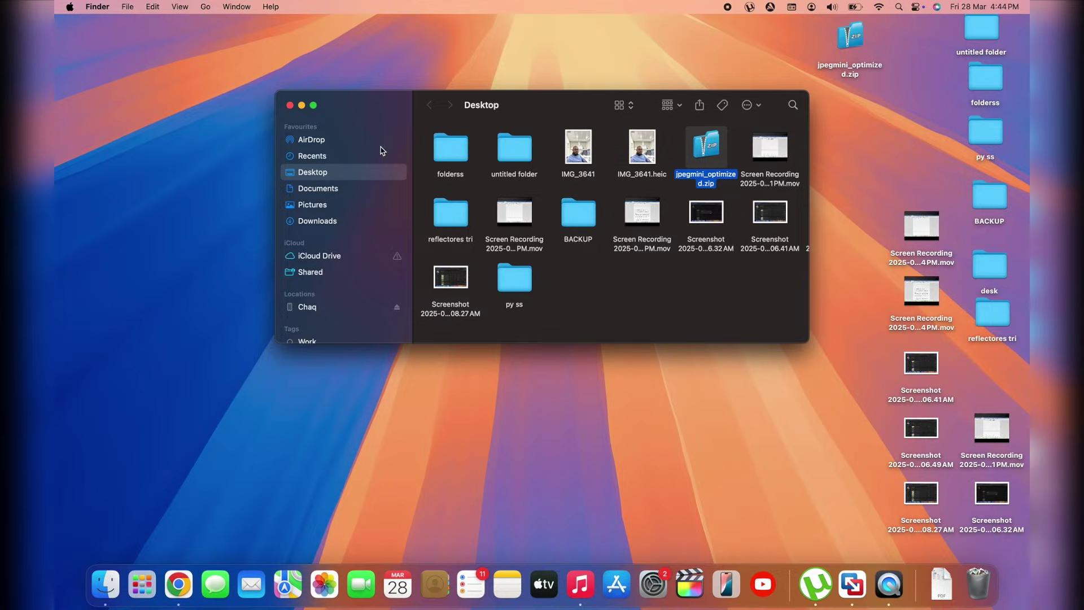
left_click(290, 106)
left_click_drag(867, 46, 351, 168)
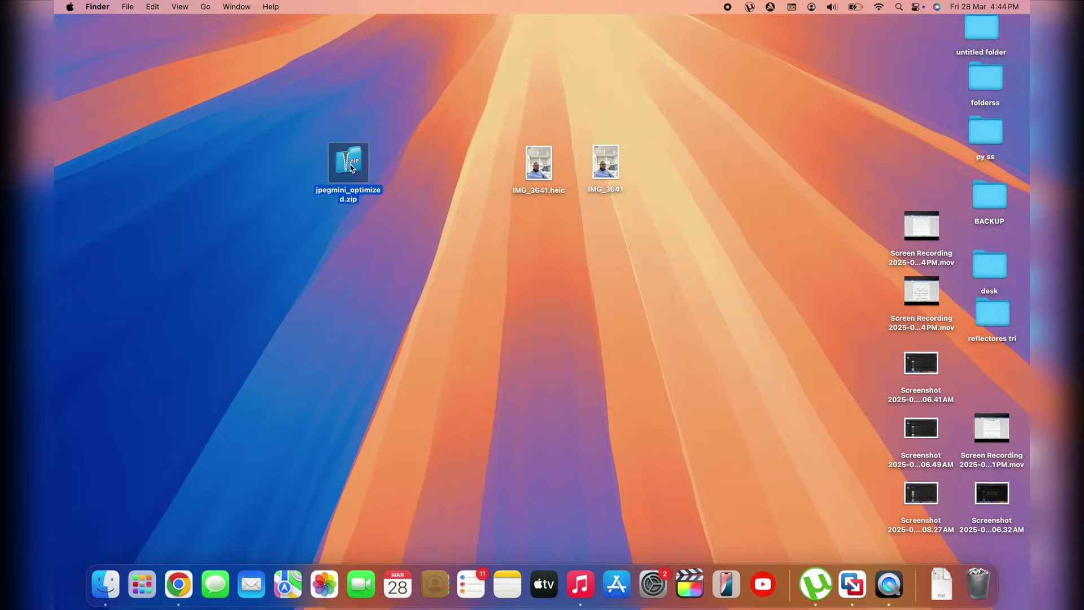
double_click(350, 168)
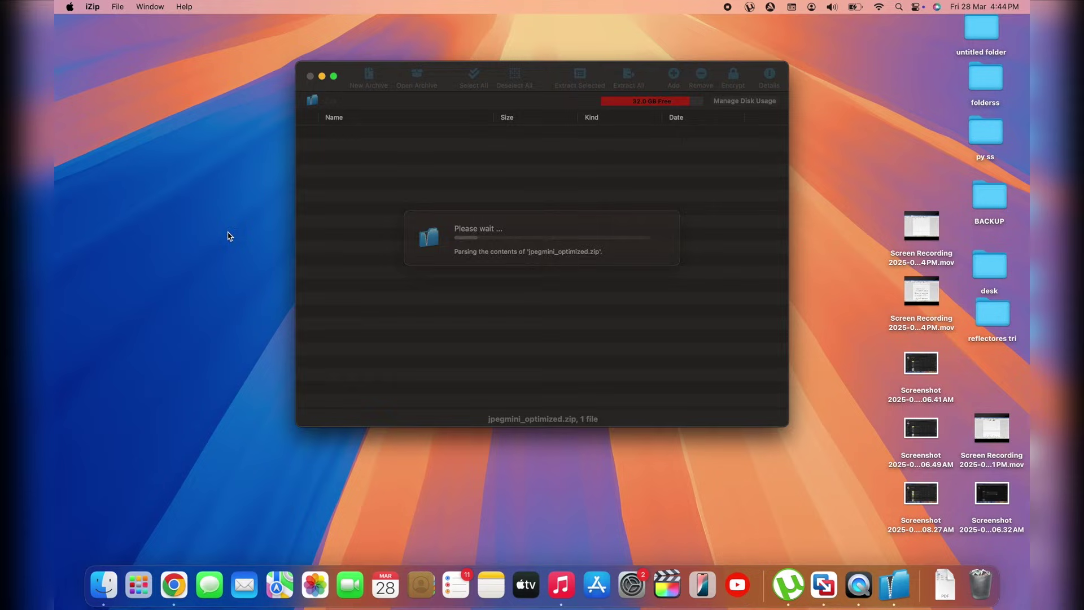
- Extract all files to the Desktop, skipping the existing IMG_3641.jpg, then open IMG_3641.jpg
left_click(630, 78)
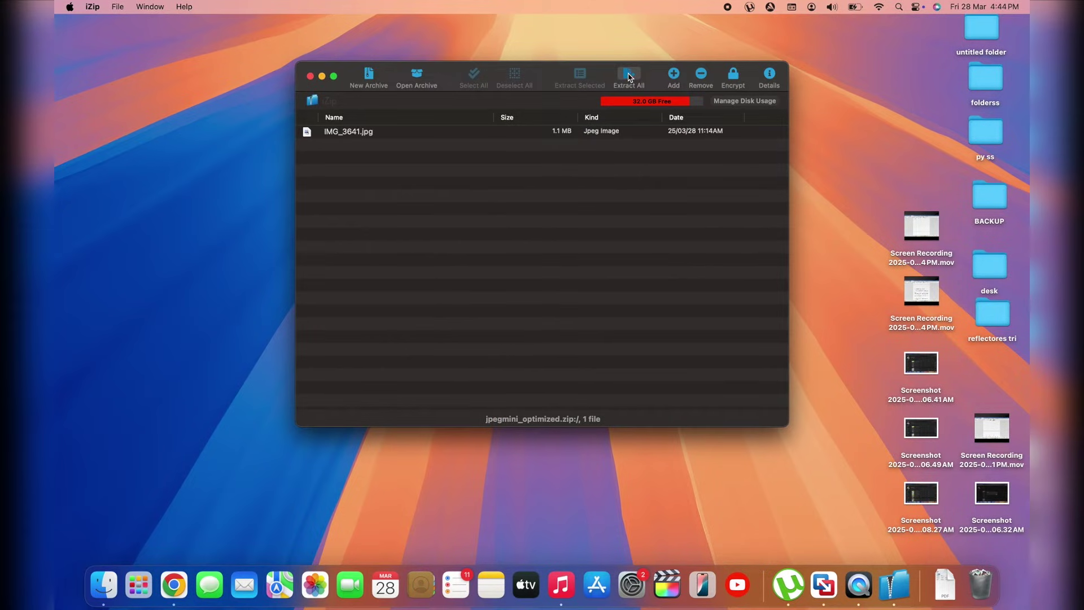
left_click(347, 157)
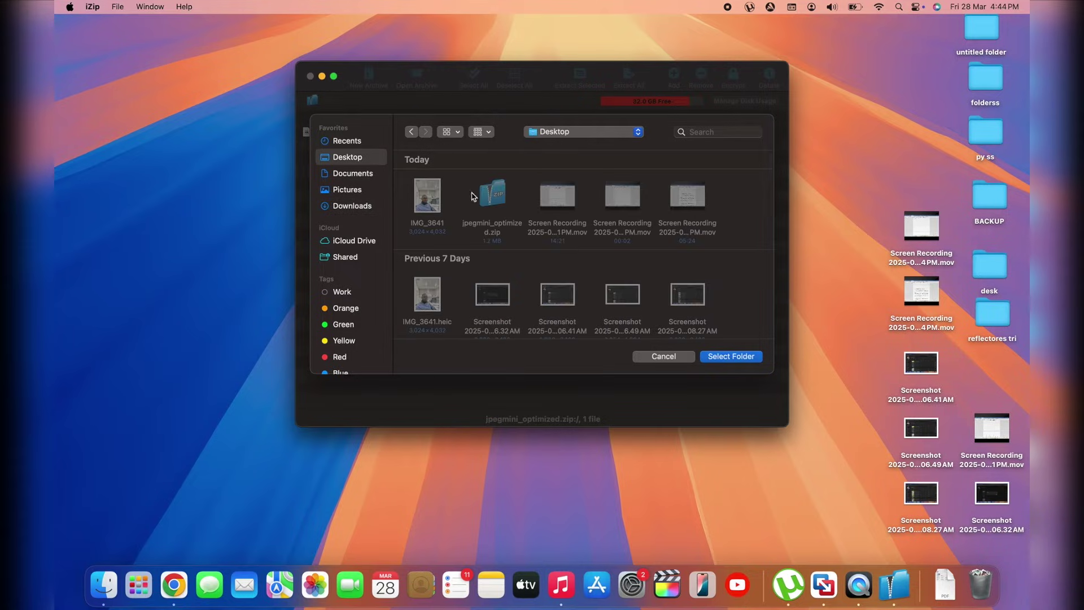
left_click(730, 357)
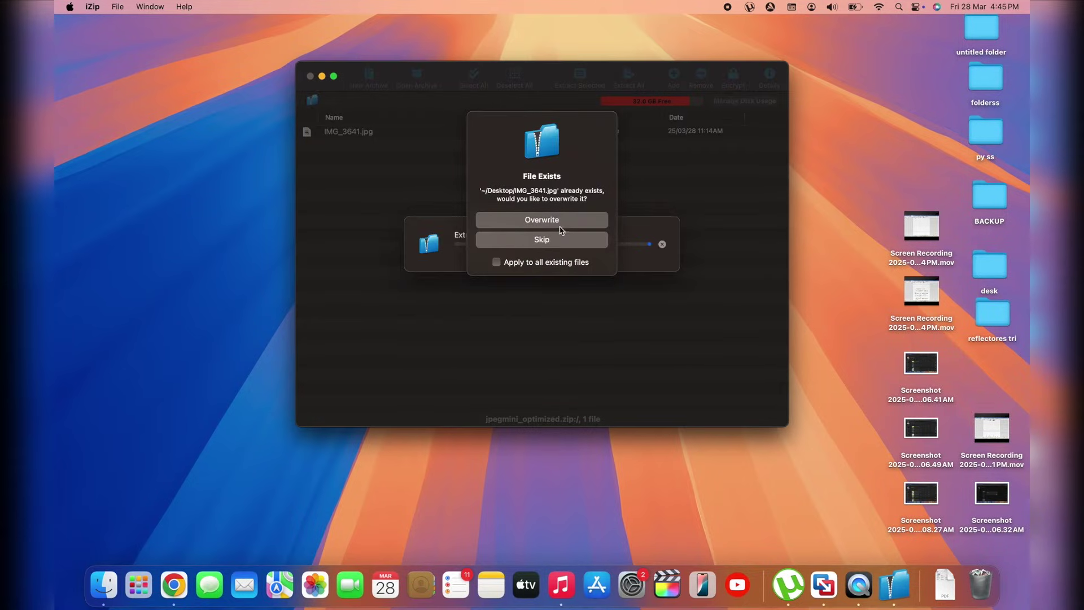
left_click(562, 227)
left_click(311, 76)
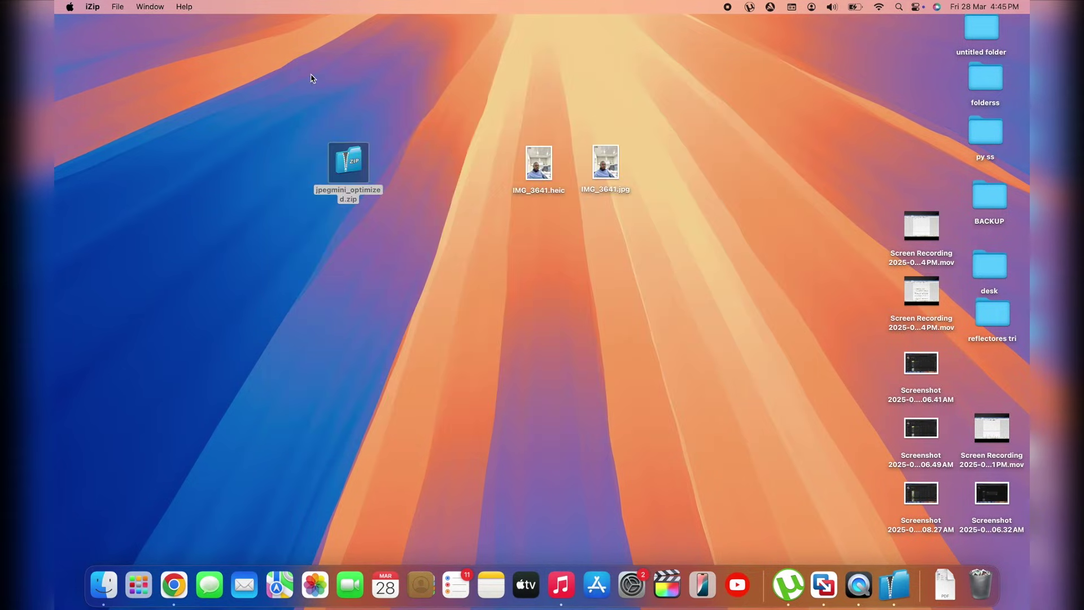
double_click(600, 165)
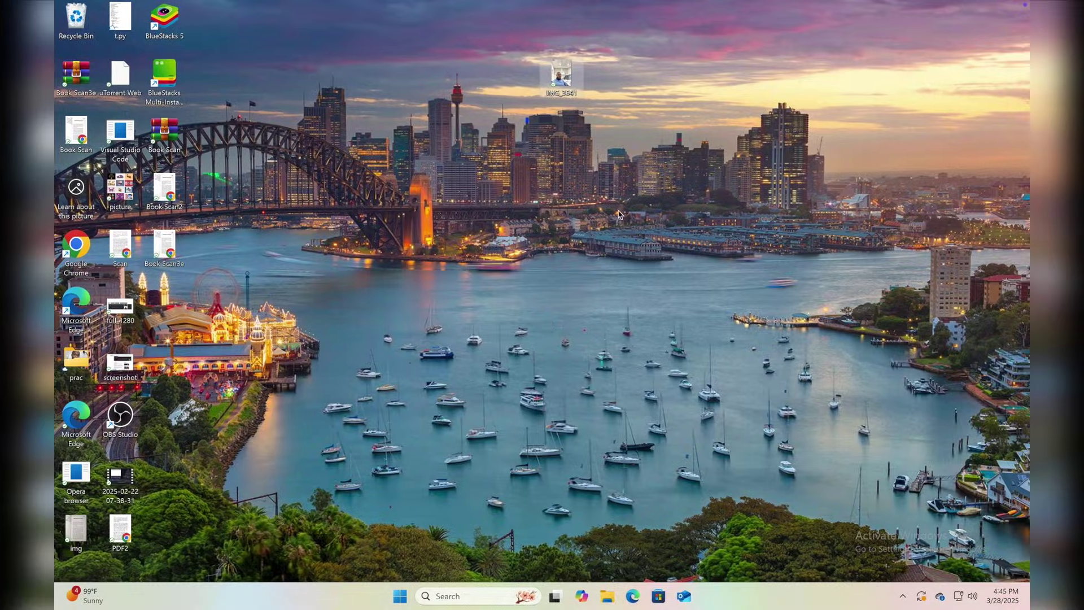
- Check IMG_3641's Properties on the Windows desktop, a 1.58 MB HEIC file, then open Start
left_click(656, 209)
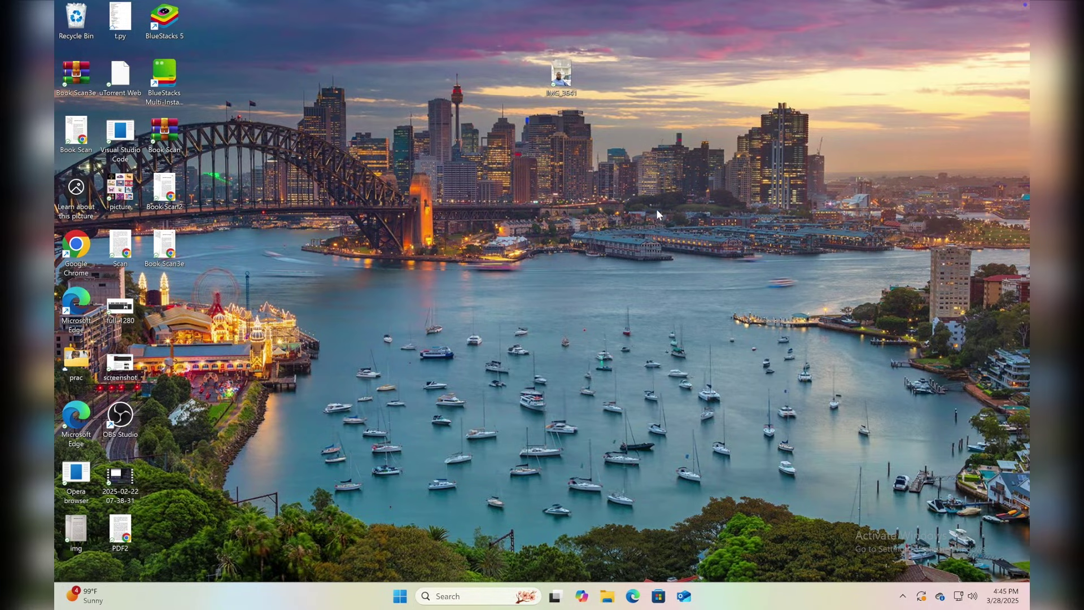
right_click(561, 82)
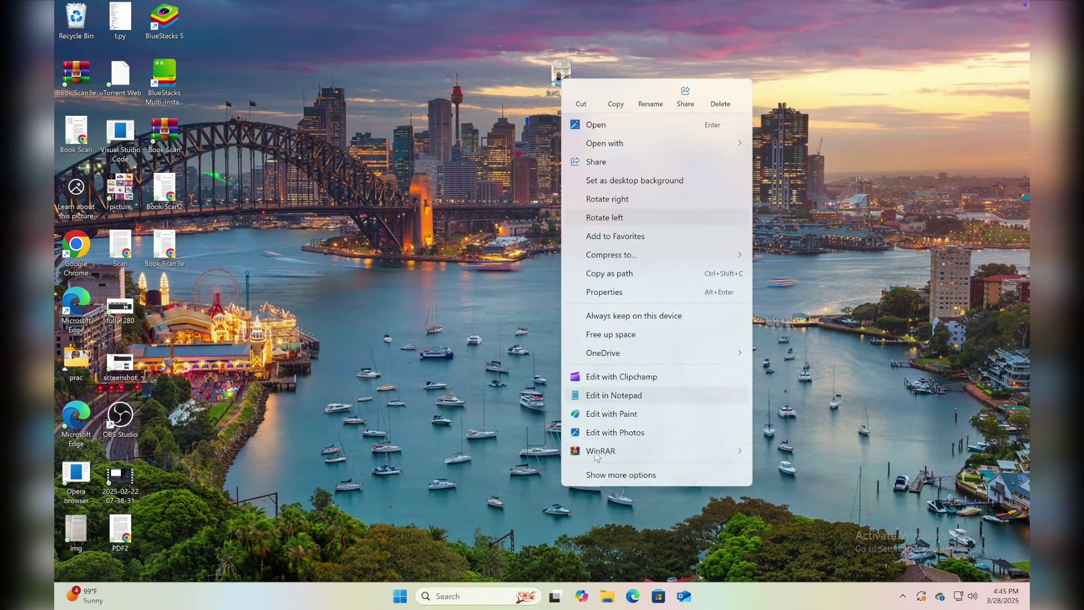
left_click(591, 475)
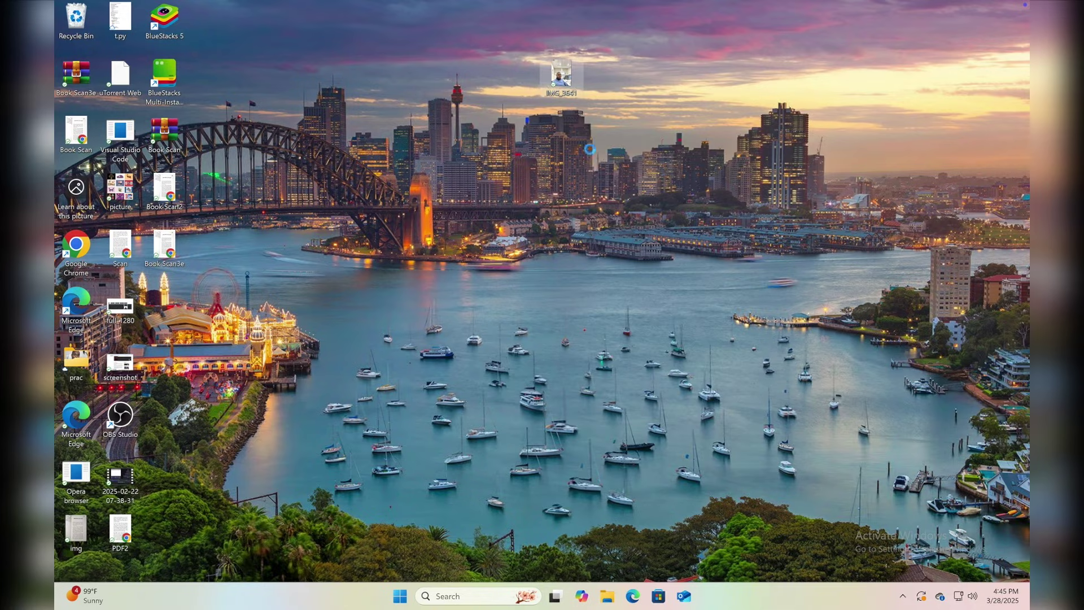
left_click(587, 504)
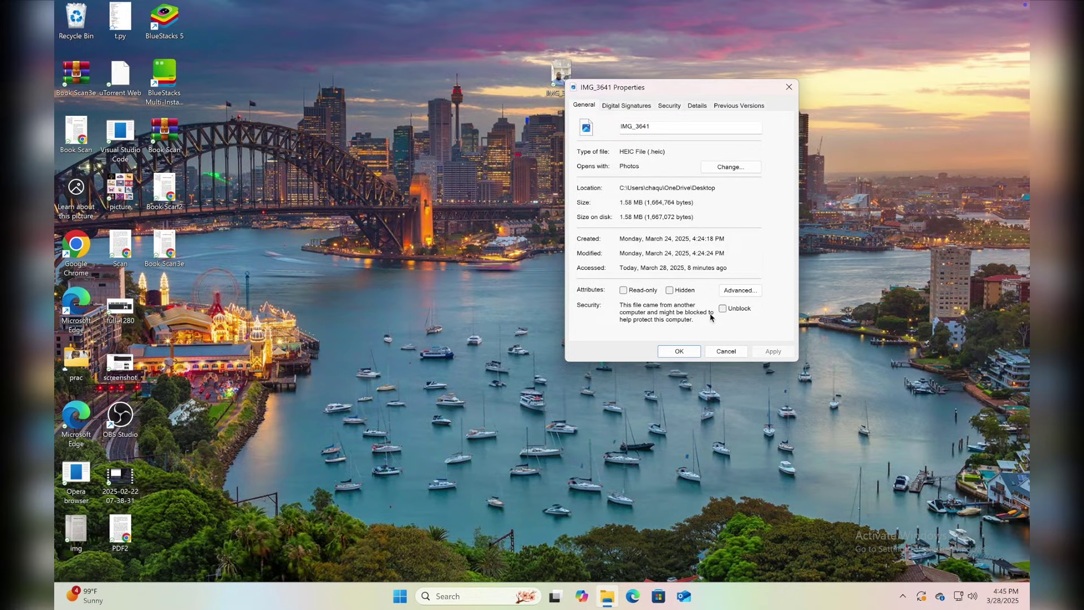
left_click(726, 351)
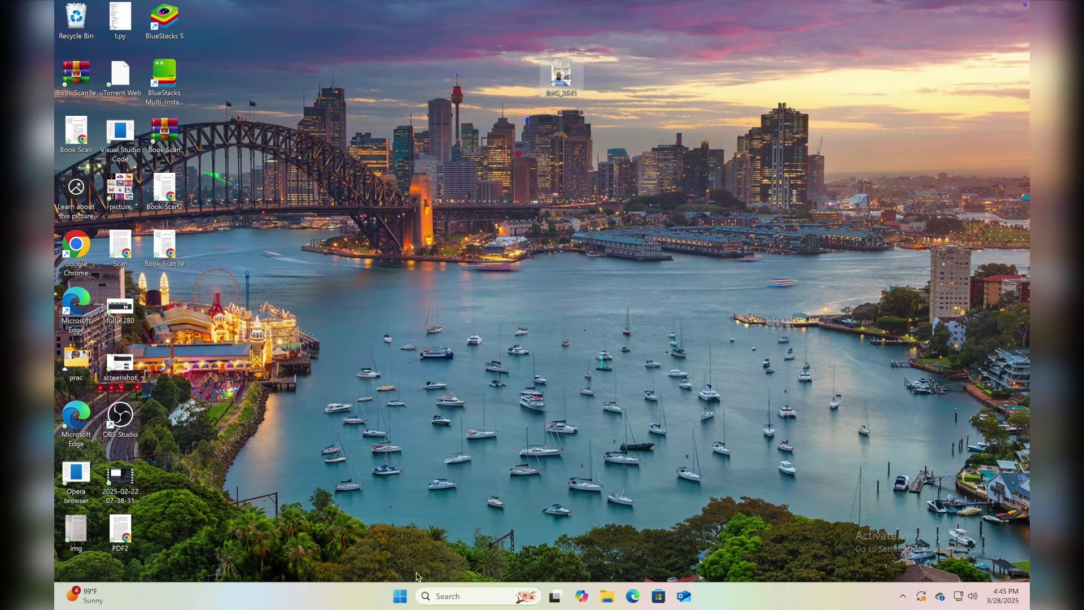
left_click(391, 600)
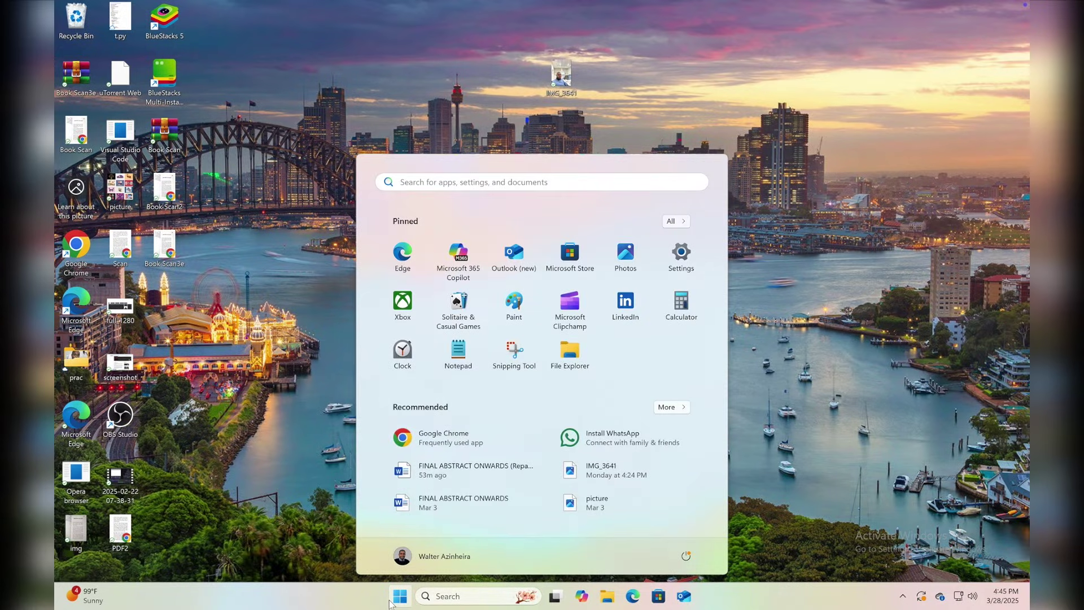
- Launch Paint and arrange its window so the IMG_3641 desktop icon stays visible
type("pait")
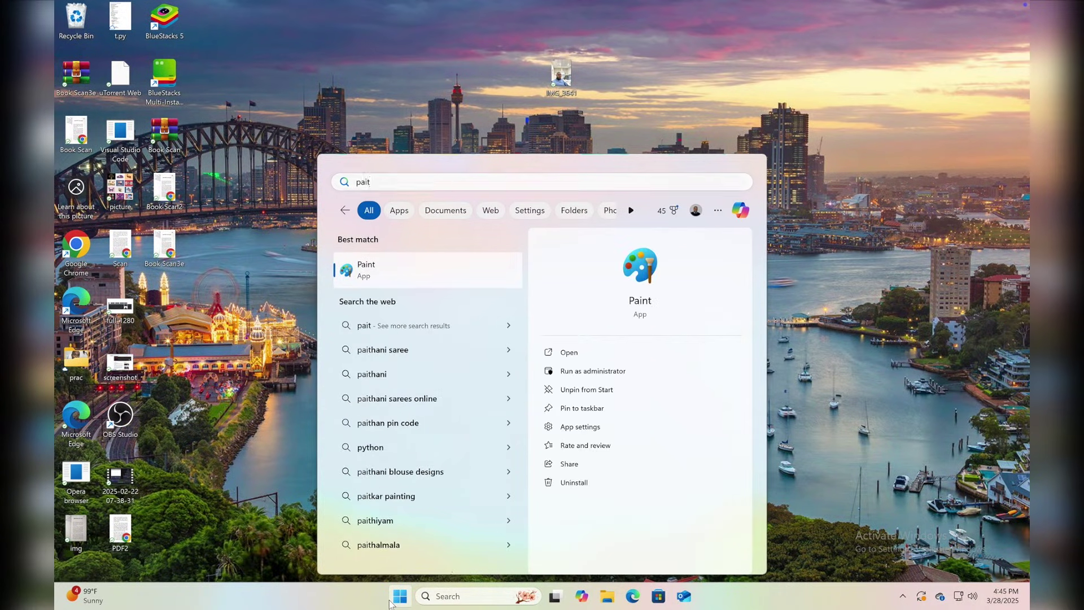
left_click(391, 600)
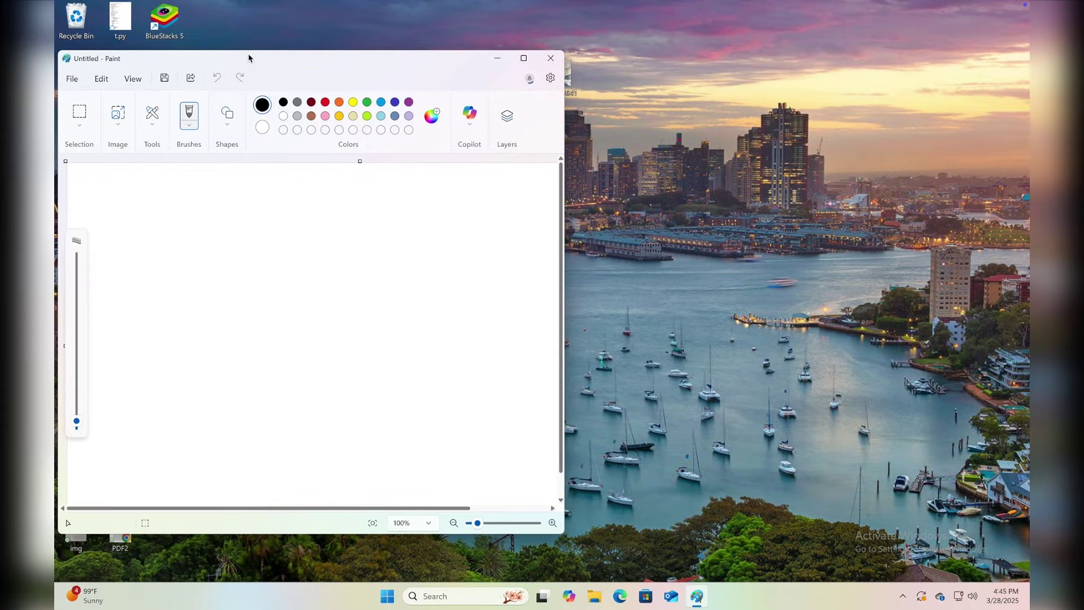
mouse_move(236, 54)
left_mouse_down()
mouse_move(421, 76)
mouse_move(436, 63)
mouse_move(326, 39)
mouse_move(238, 40)
left_mouse_up()
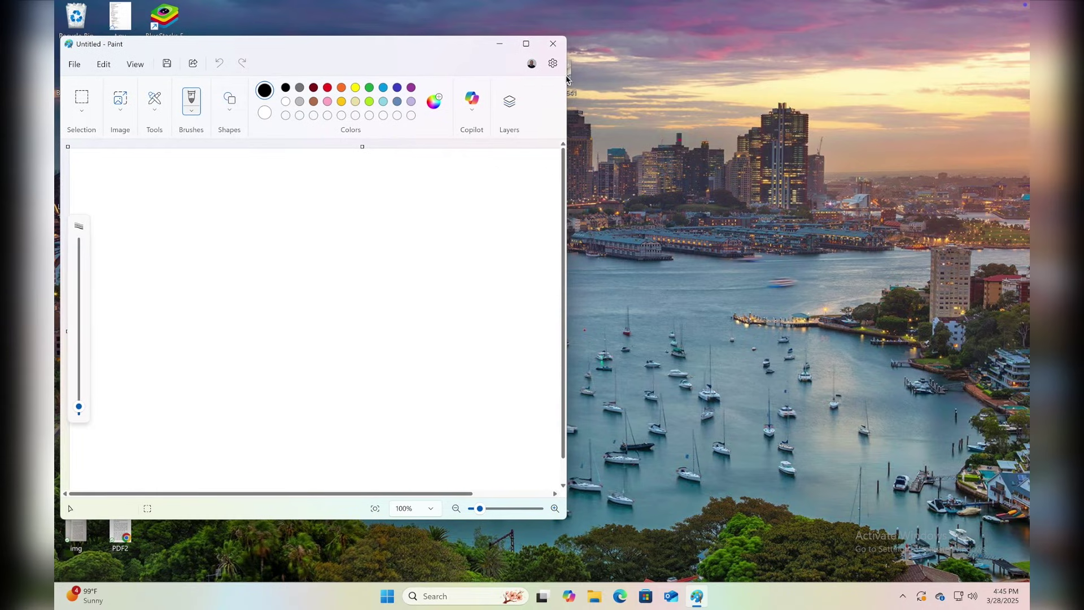
left_click_drag(566, 79, 488, 79)
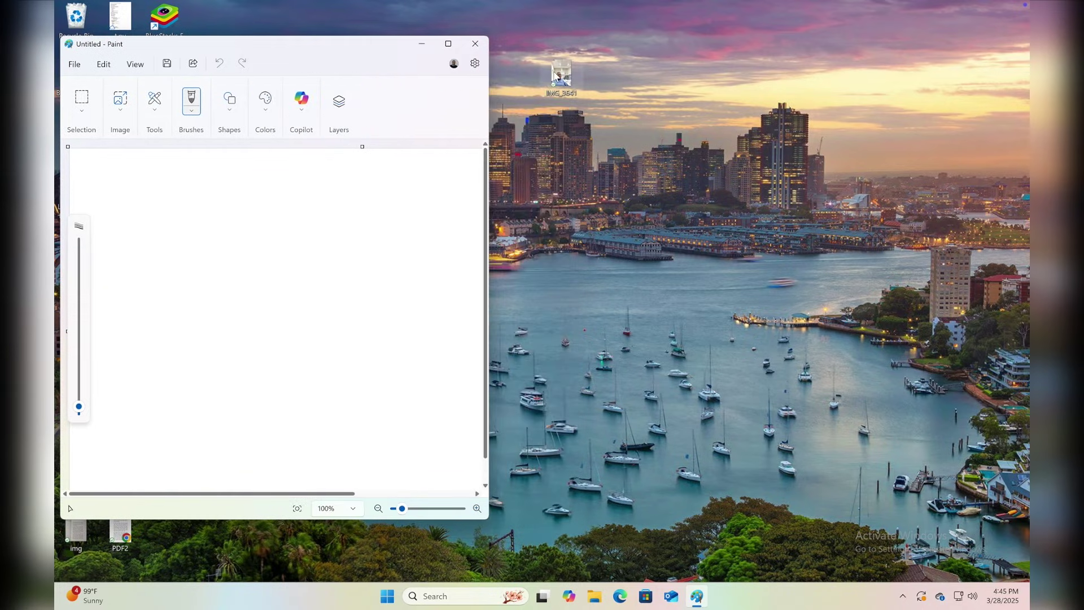
left_click_drag(558, 74, 867, 131)
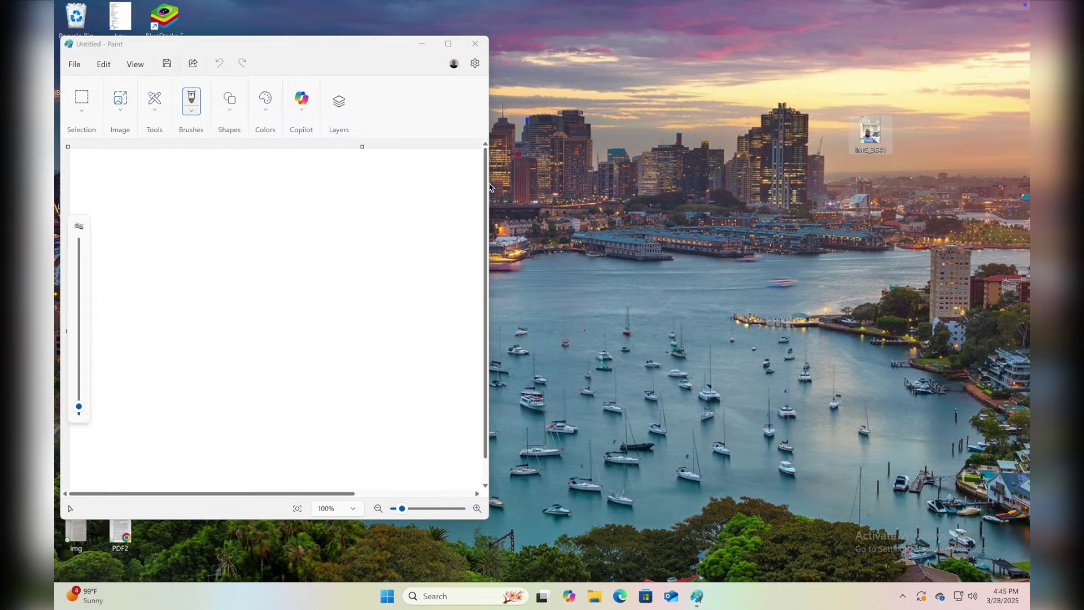
left_click(489, 278)
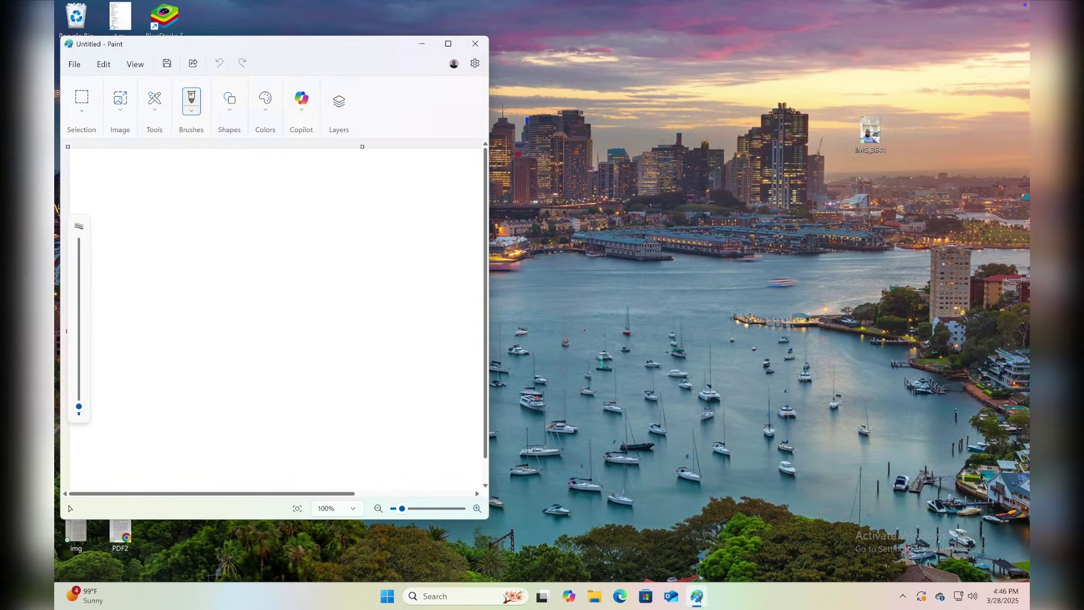
left_click_drag(489, 273, 791, 266)
- Drag IMG_3641 onto the Paint canvas and zoom out until the whole photo fits
left_click_drag(861, 143, 333, 249)
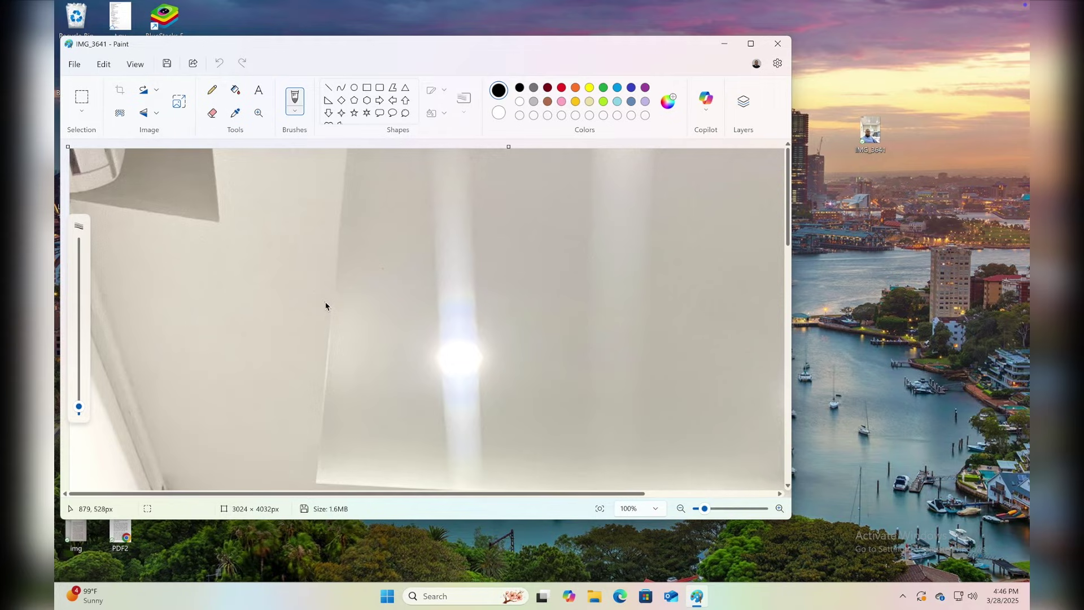
left_click(680, 508)
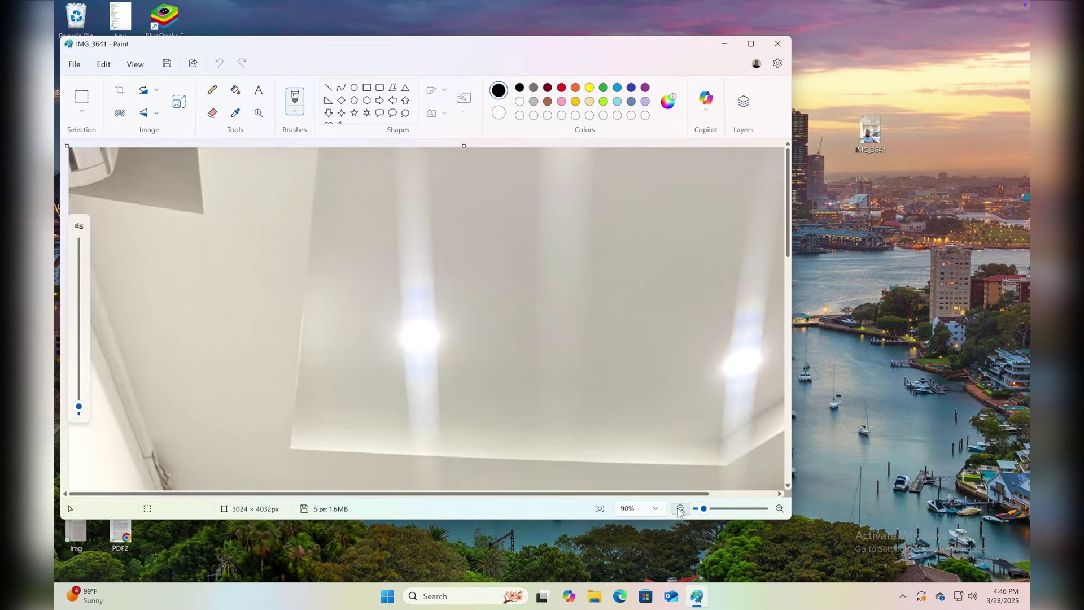
left_click(680, 509)
left_click(680, 508)
left_click(680, 508)
left_click(680, 508)
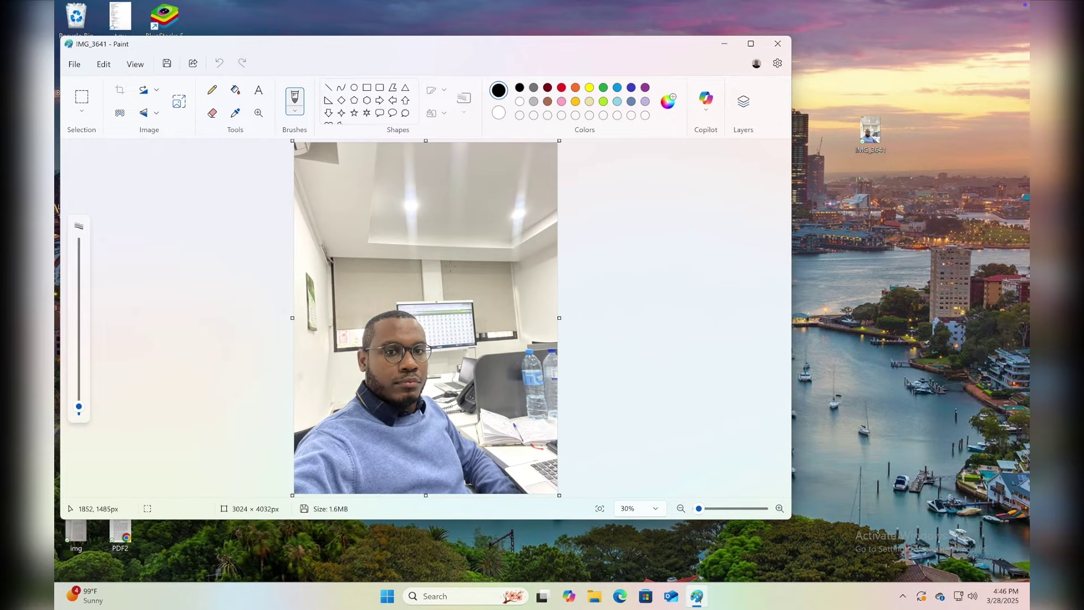
- Save as JPEG picture named IMG_3641 in the Desktop folder, giving a 2.5 MB file
left_click(75, 64)
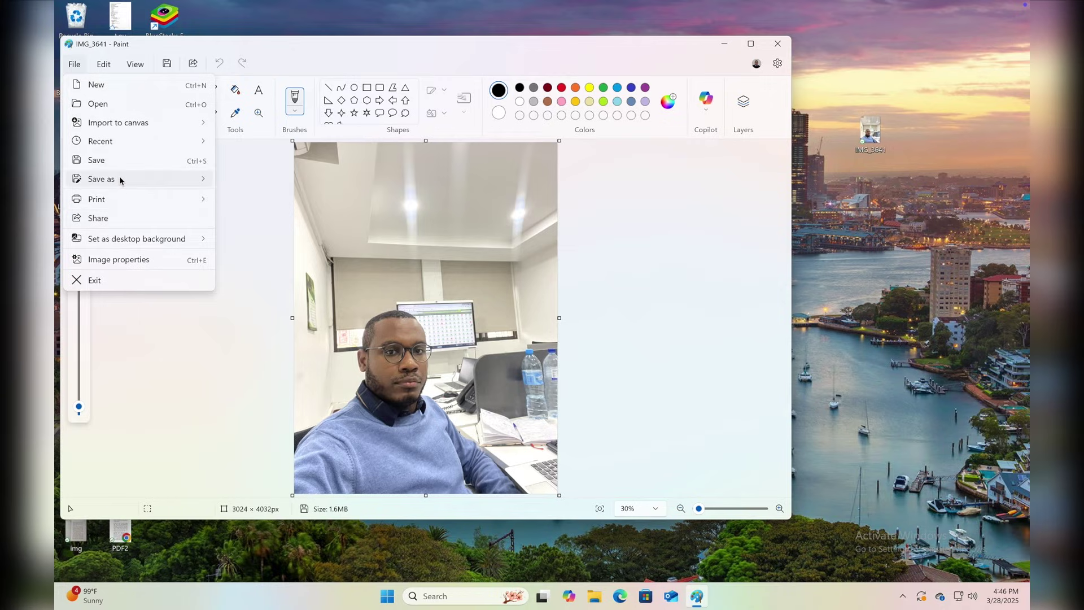
mouse_move(120, 180)
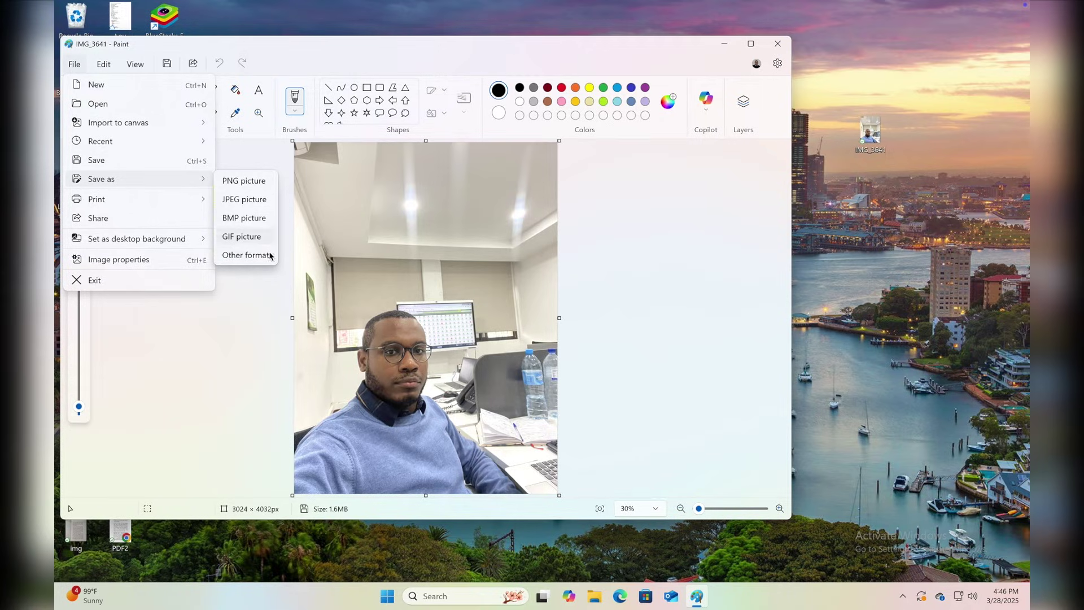
left_click(247, 207)
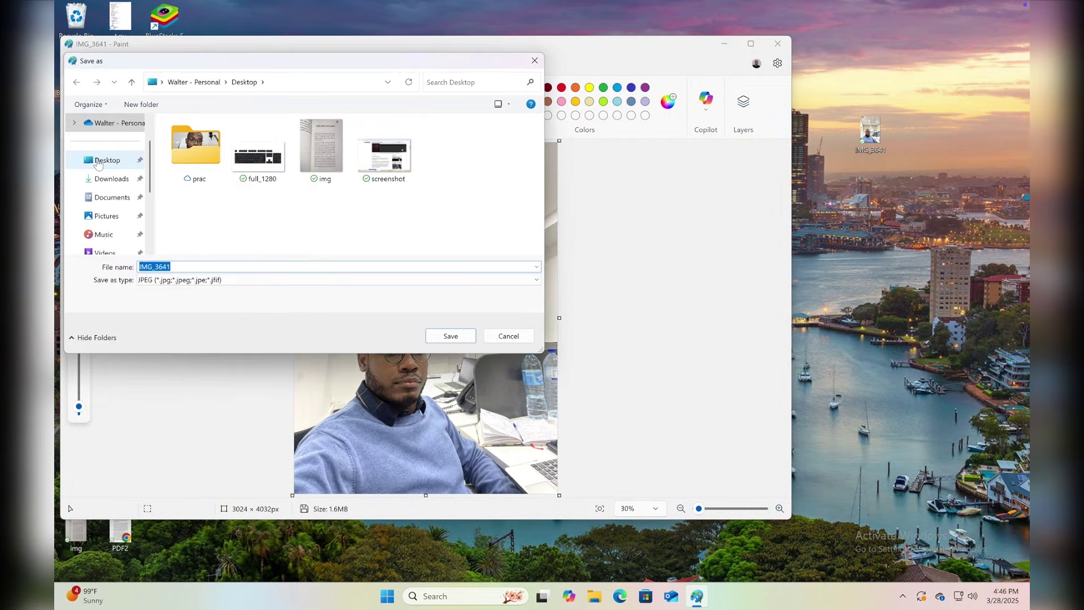
left_click(452, 336)
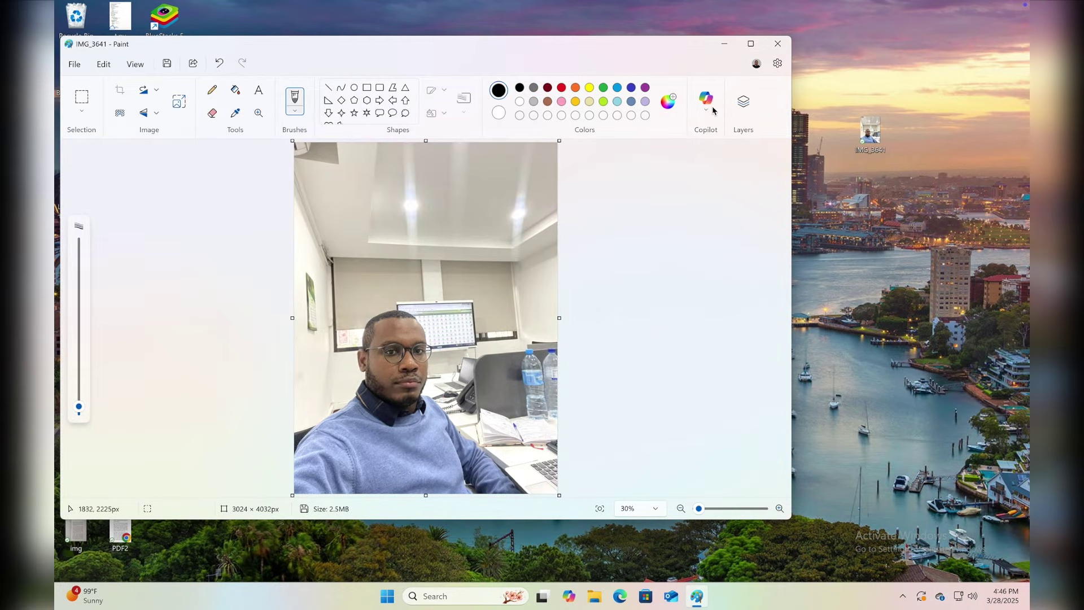
- Close Paint, centre the IMG_3641 JPG on the desktop, and confirm in Properties it's a 2.51 MB JPG
left_click(776, 48)
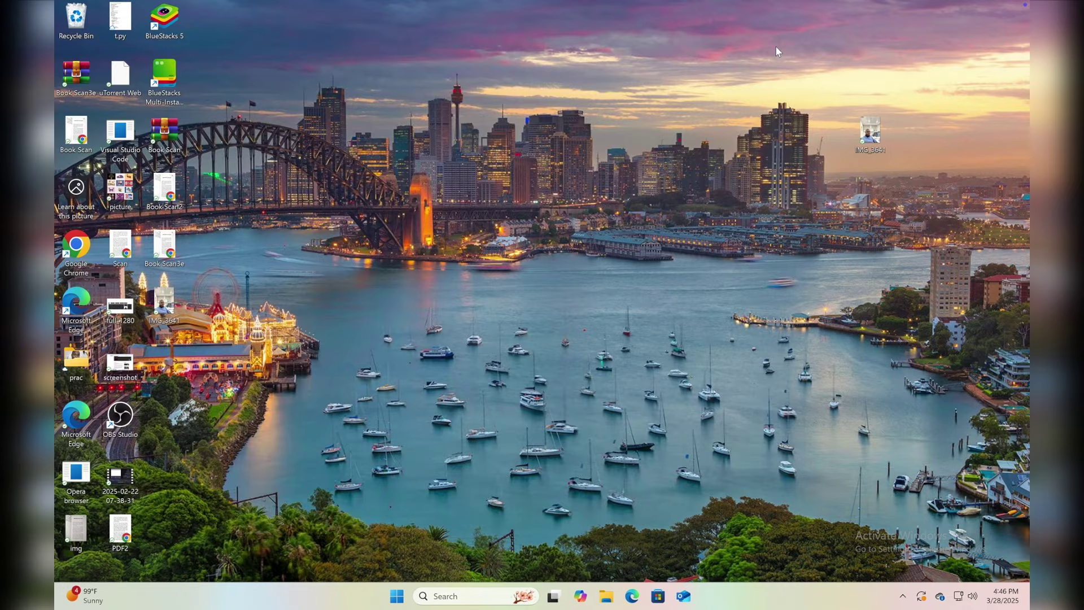
left_click_drag(168, 308, 602, 249)
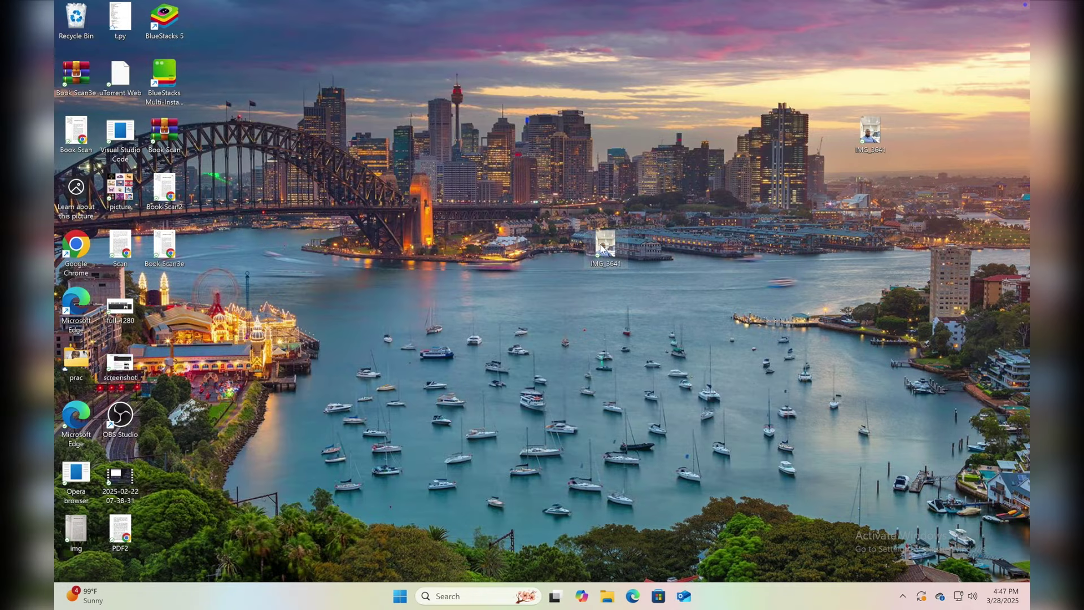
right_click(603, 250)
left_click(656, 495)
left_click(622, 574)
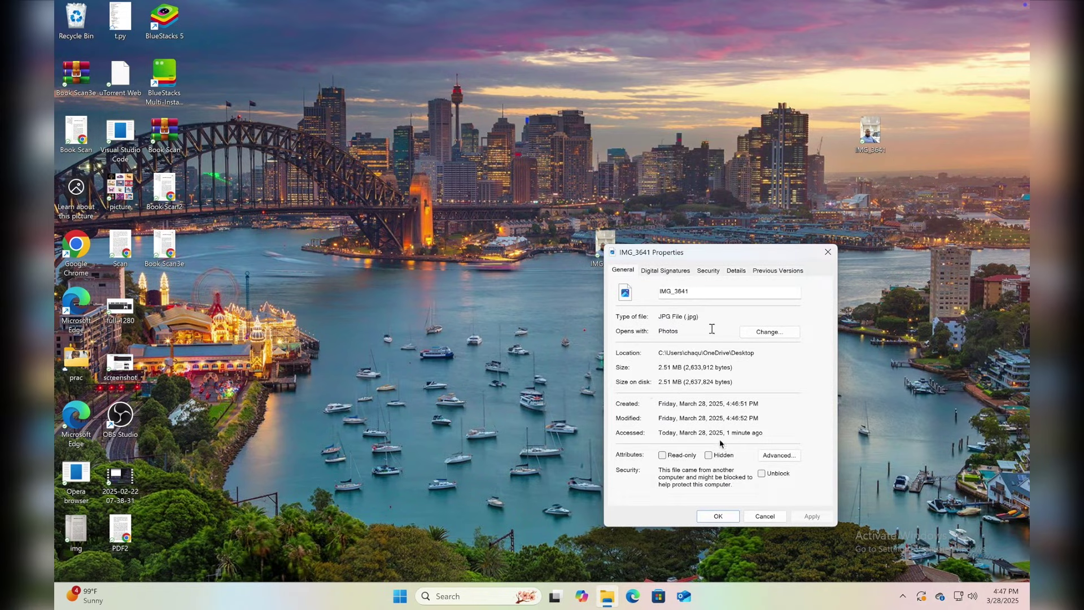
left_click(710, 516)
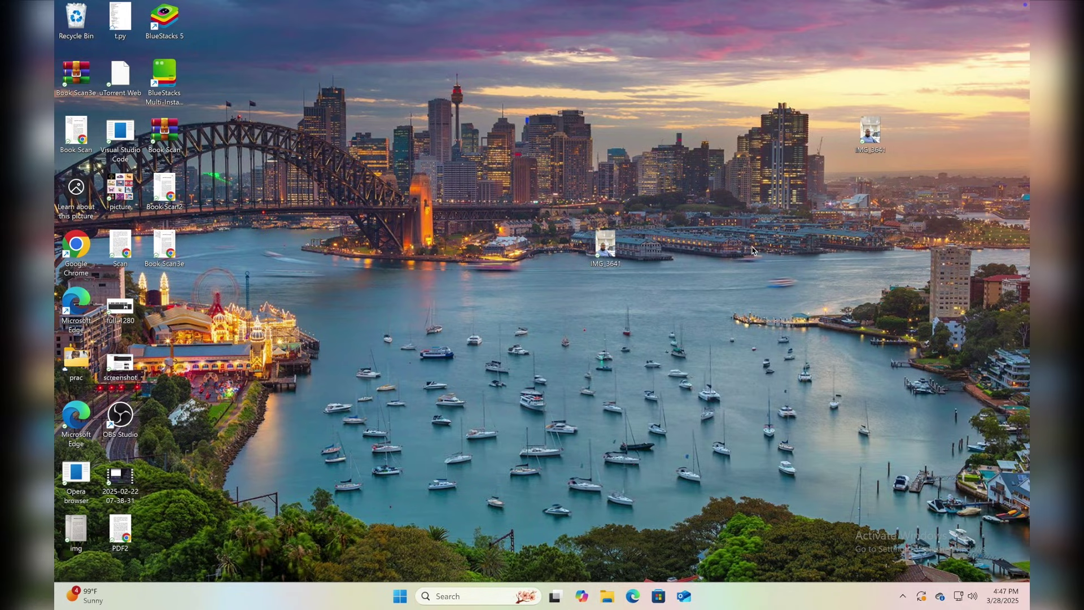
left_click(630, 591)
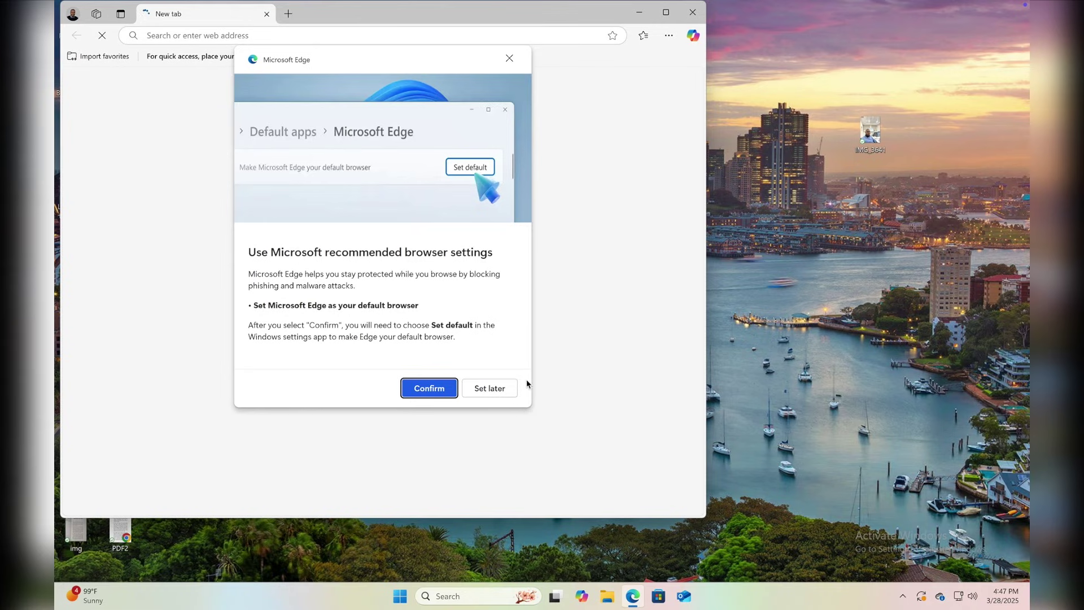
- Postpone Edge's default-browser prompt and load heictojpg.com
left_click(489, 388)
left_click(284, 34)
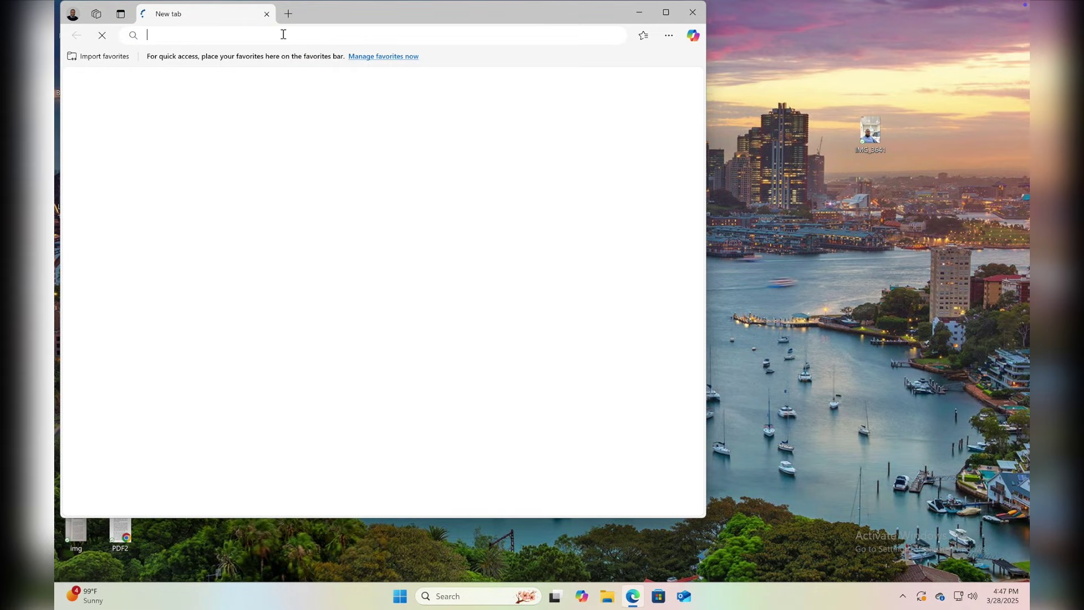
type("he")
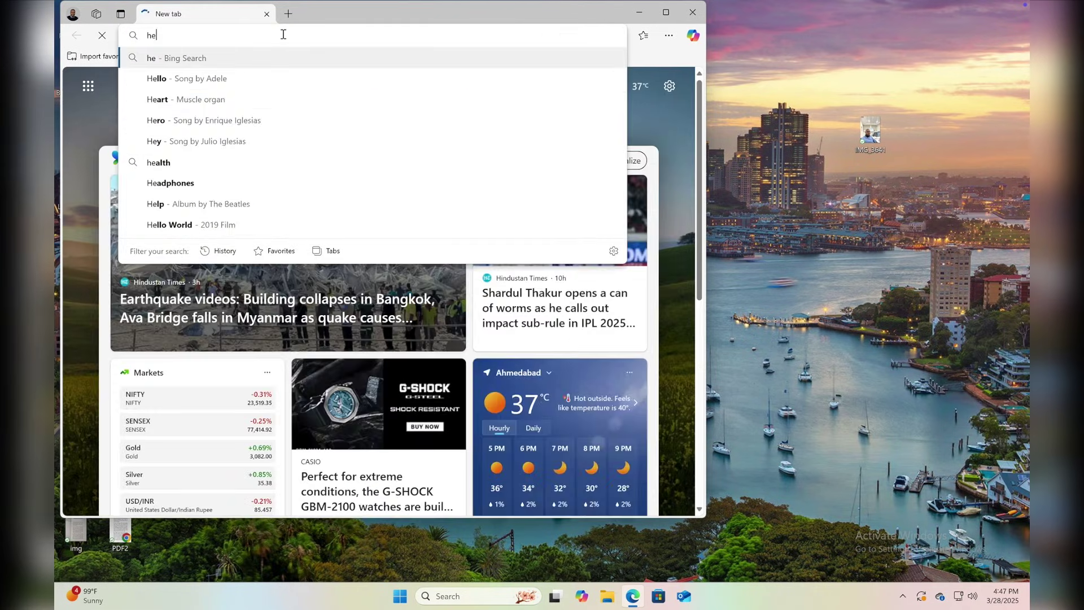
type("icto")
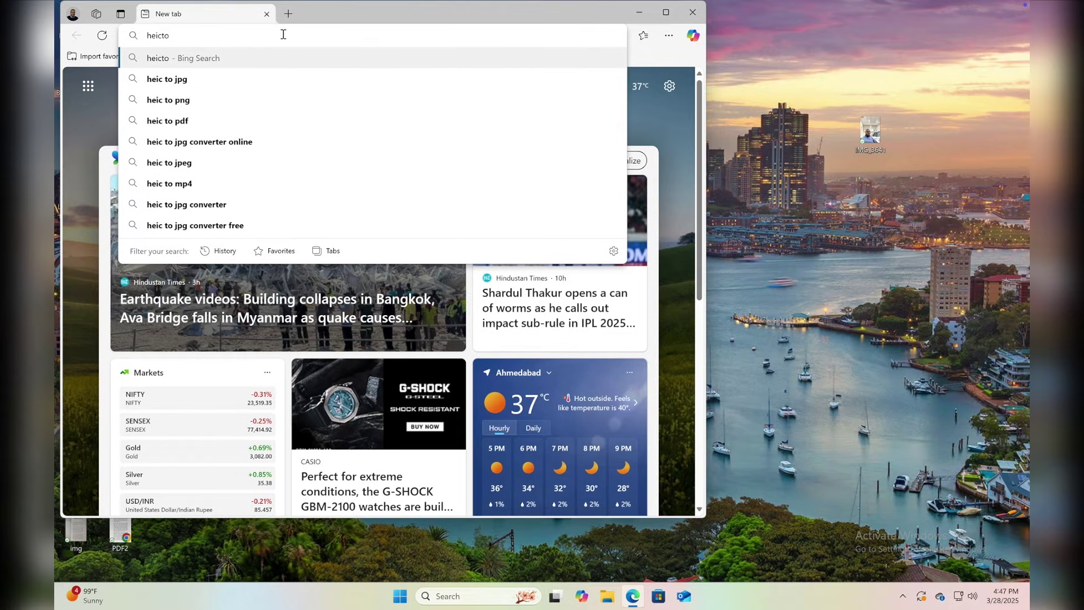
type("jpg.co")
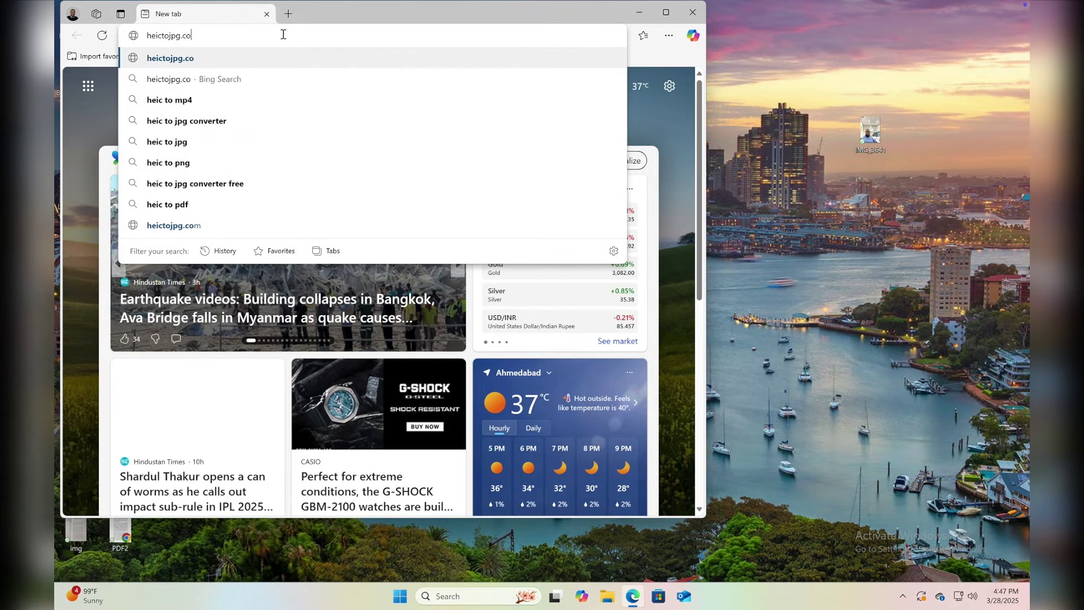
type("m")
key("Return")
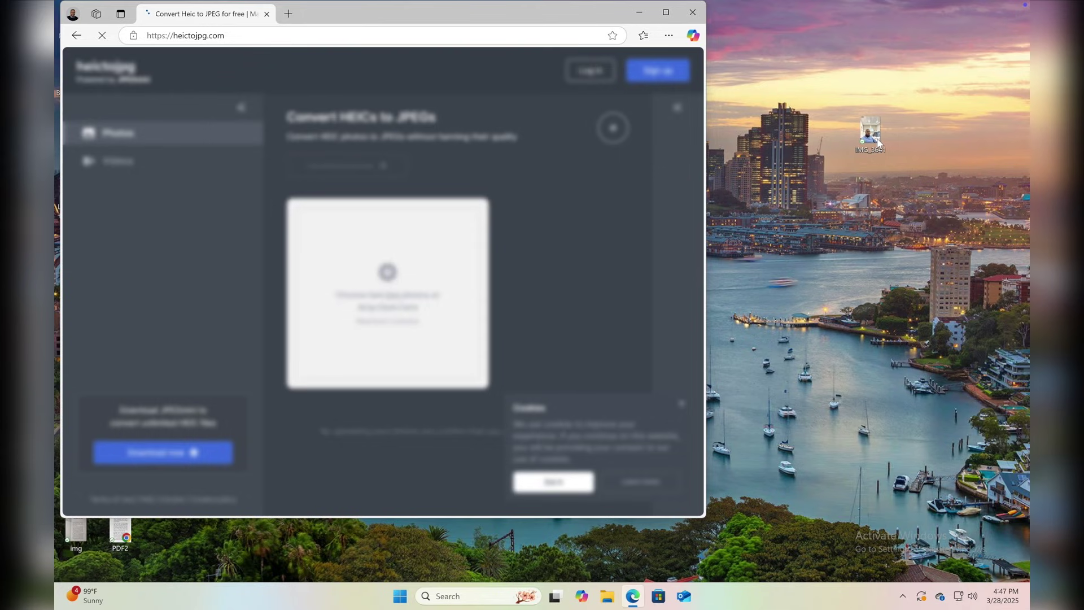
- Drop IMG_3641.heic into the heictojpg.com converter and download the result as jpegmini_optimized.zip
left_click(868, 141)
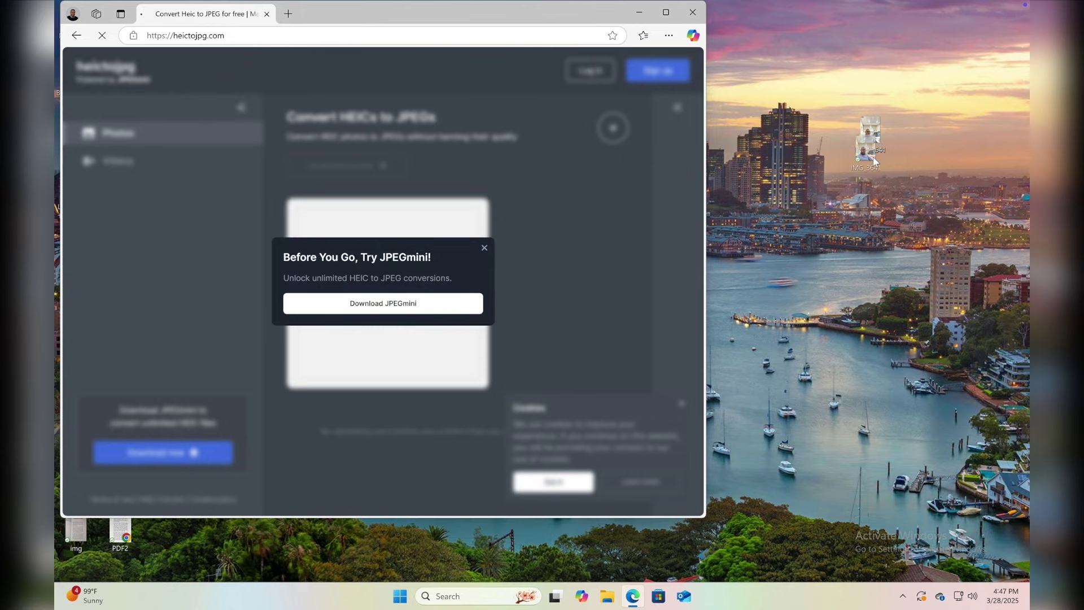
left_click(483, 248)
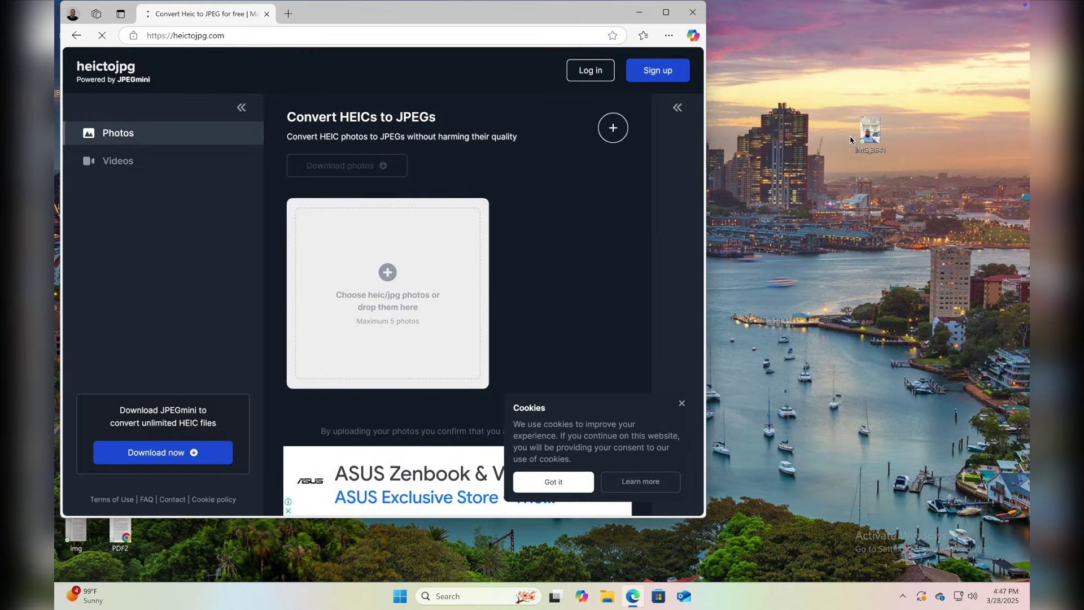
left_click_drag(850, 140, 371, 282)
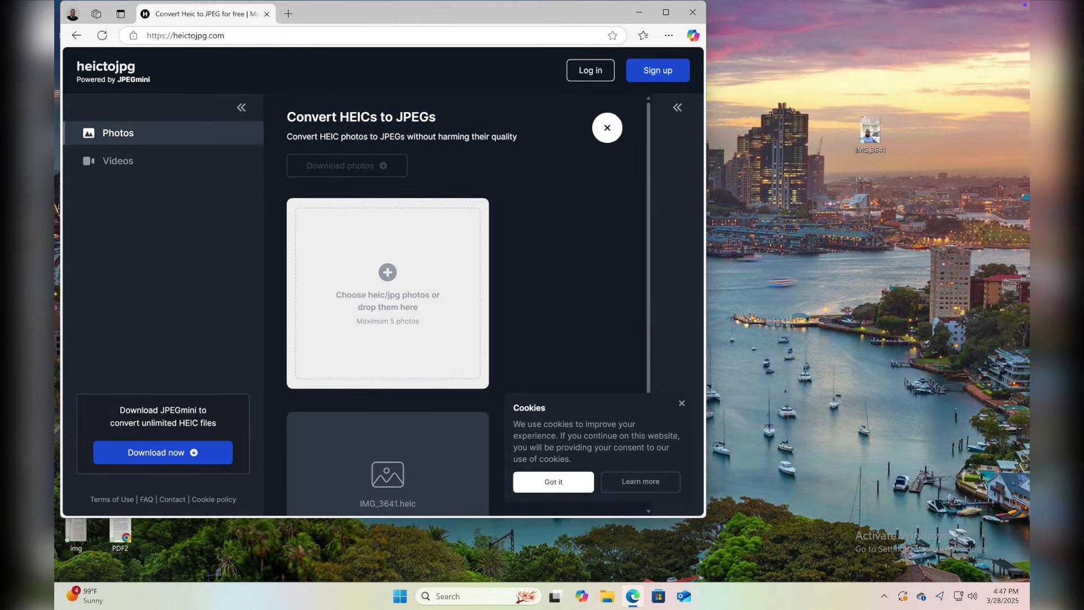
left_click_drag(706, 324, 1009, 316)
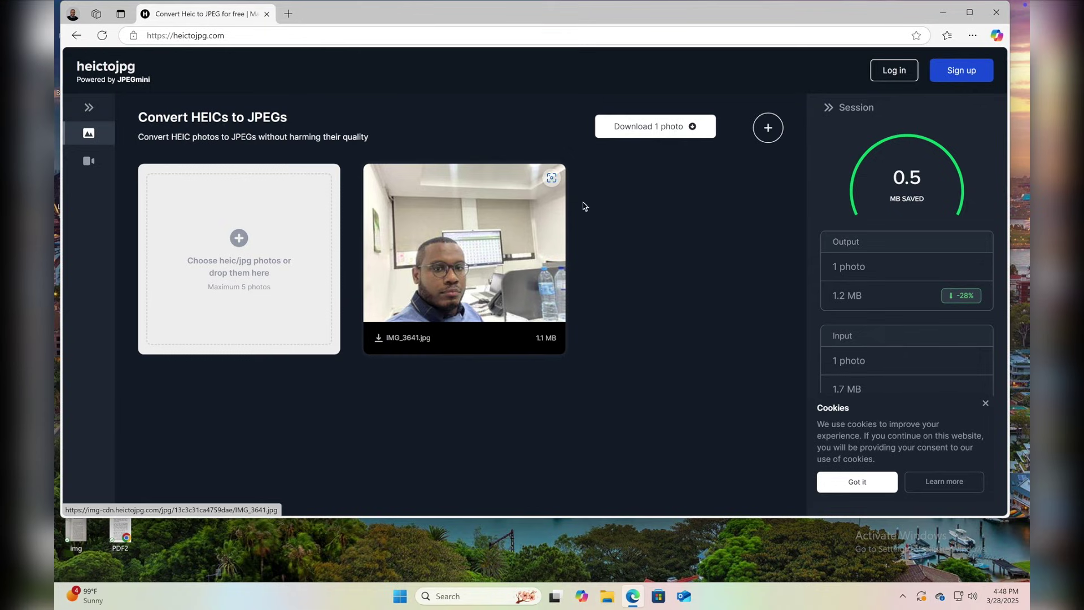
left_click(652, 128)
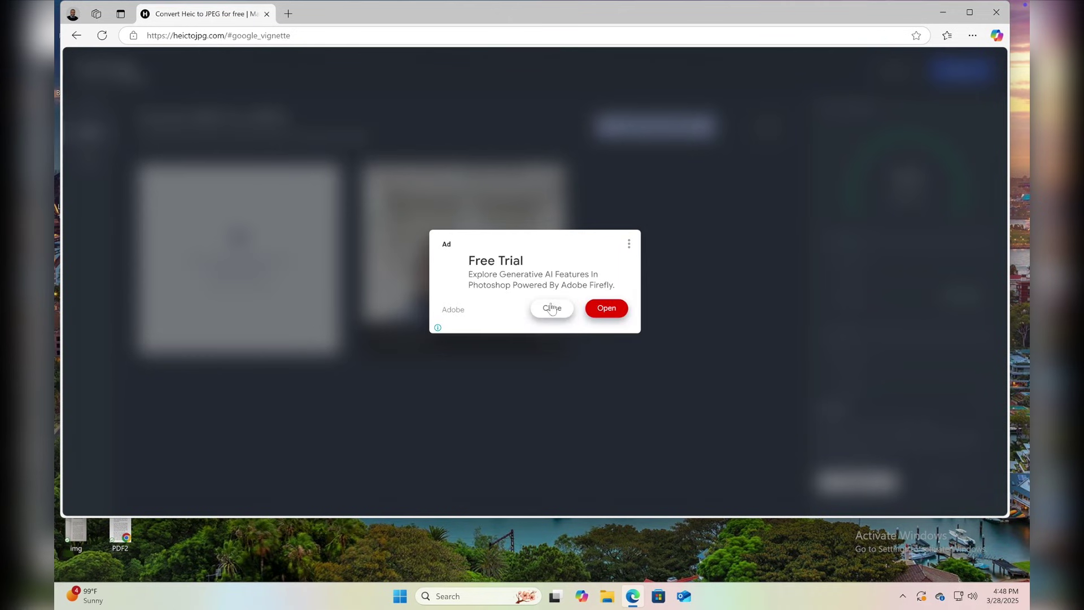
left_click(551, 308)
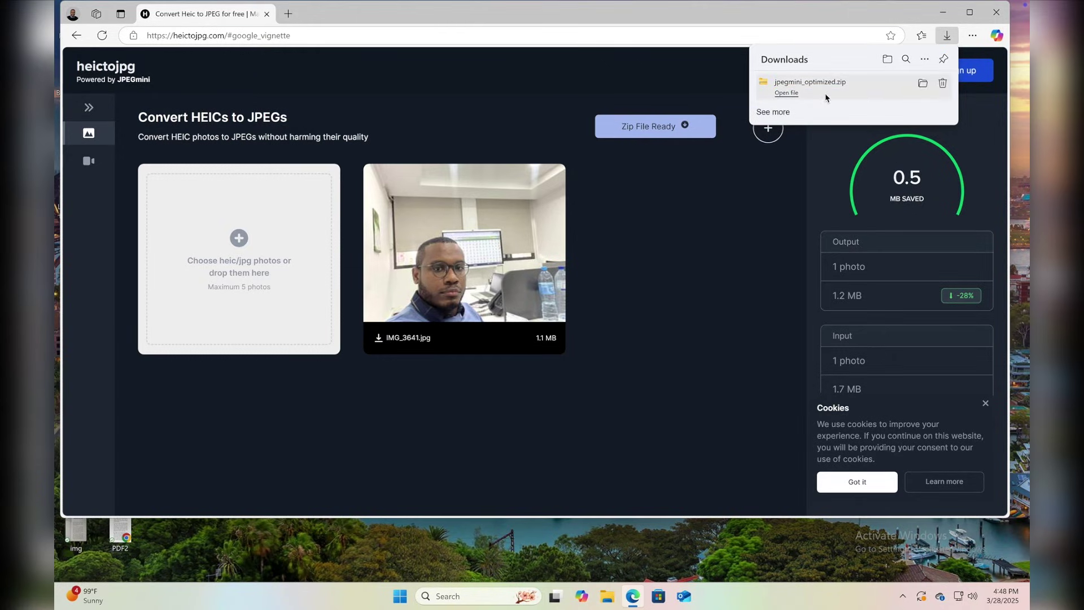
- Move jpegmini_optimized.zip from Downloads onto the desktop and open it
left_click(919, 85)
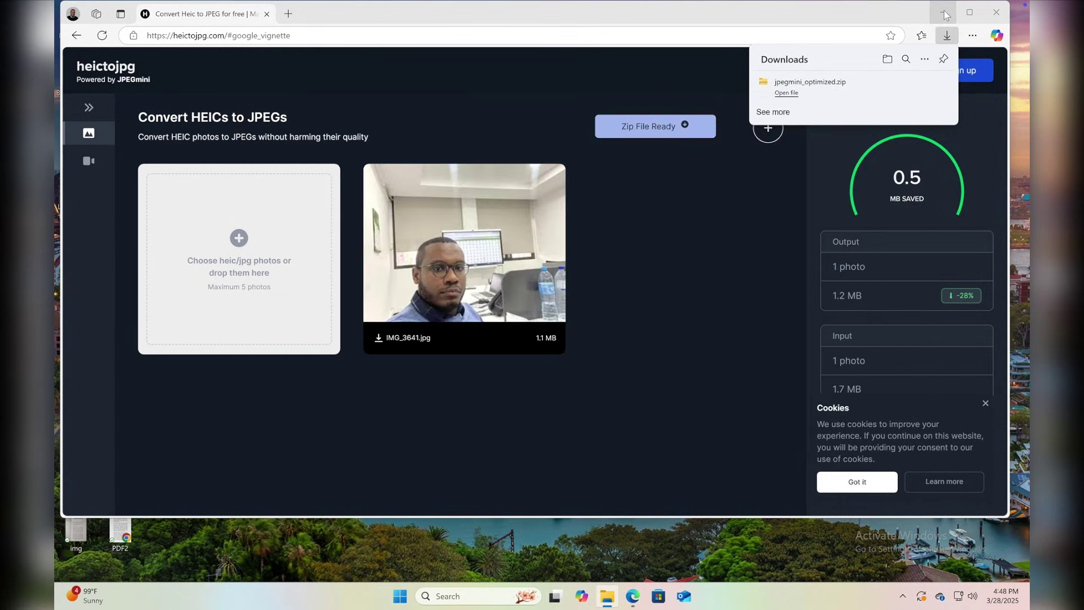
left_click(943, 13)
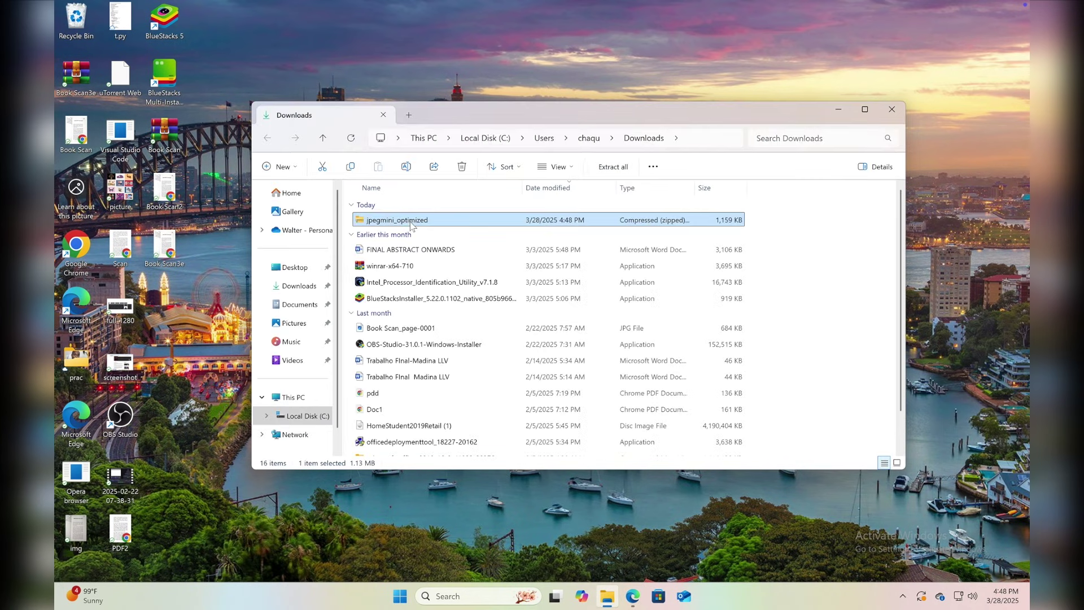
left_click_drag(413, 223, 629, 73)
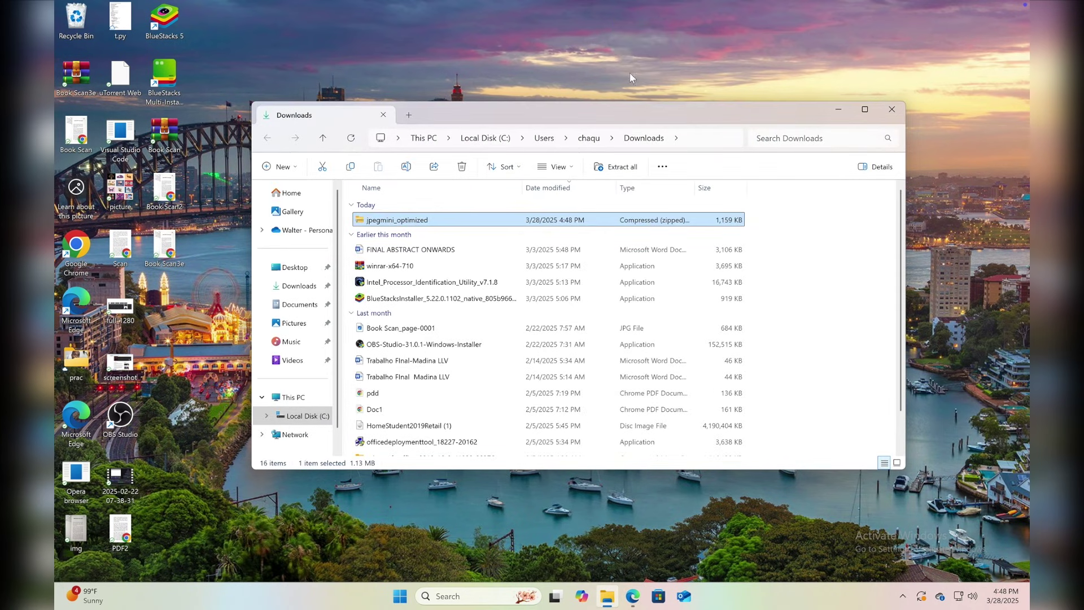
left_click(891, 111)
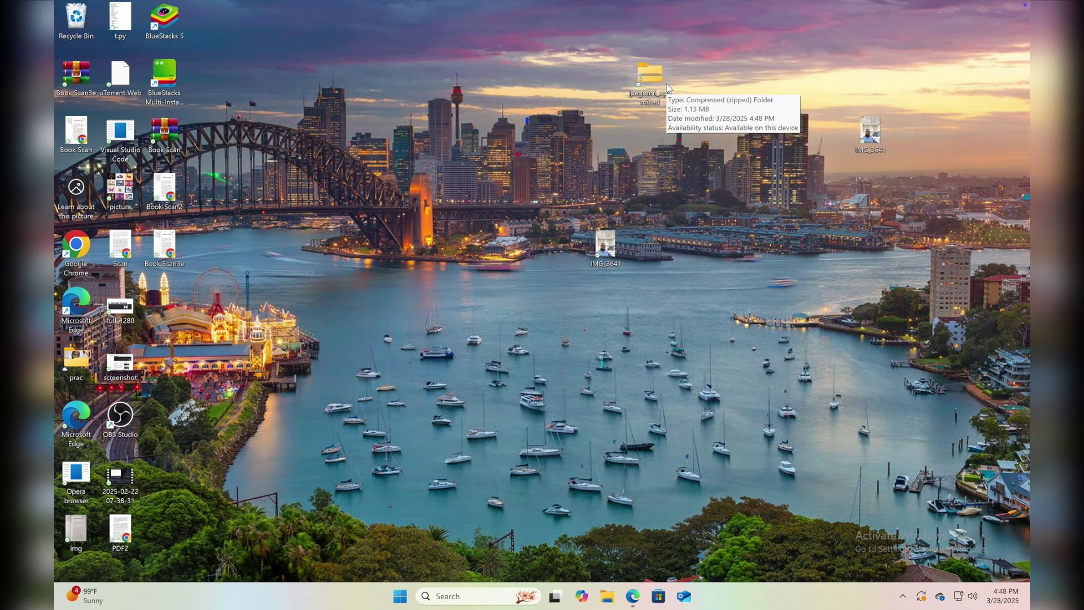
double_click(667, 85)
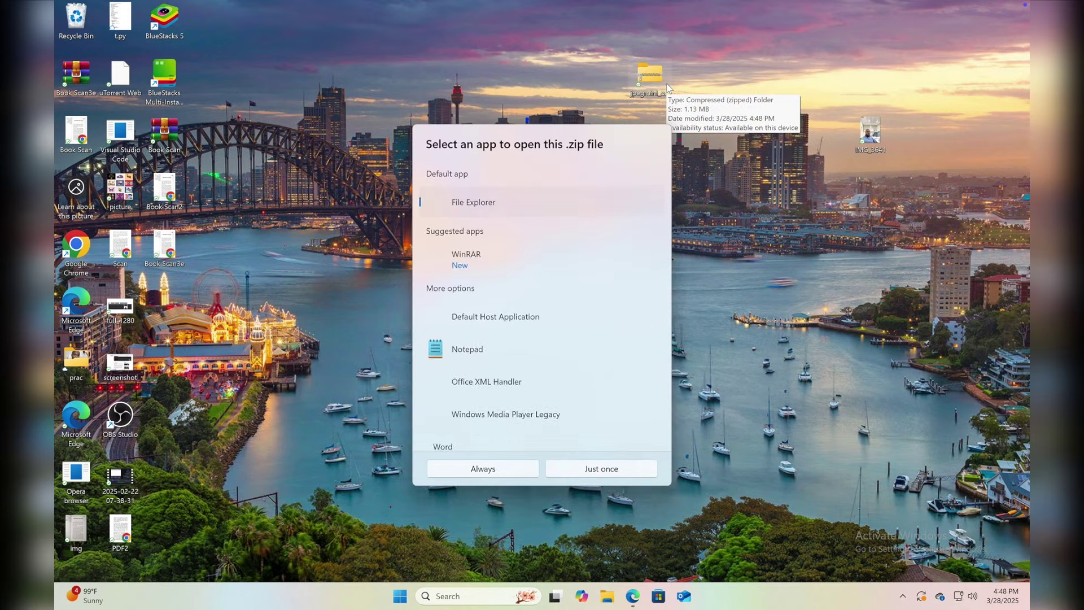
- Open the zip in WinRAR and extract IMG_3641.jpg to the Desktop, overwriting the existing copy
left_click(473, 262)
left_click(580, 470)
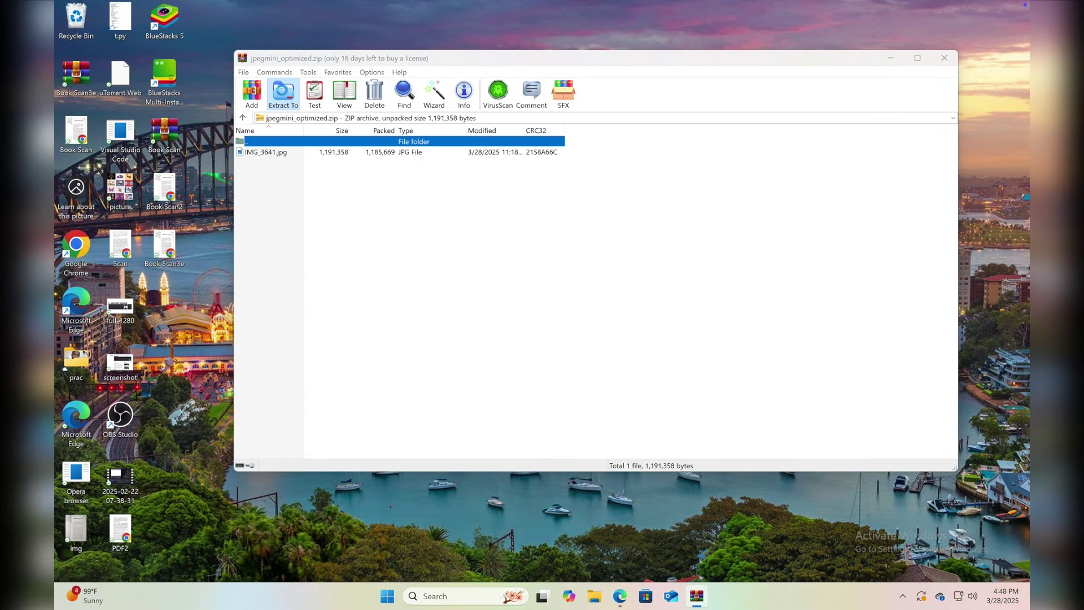
left_click(292, 103)
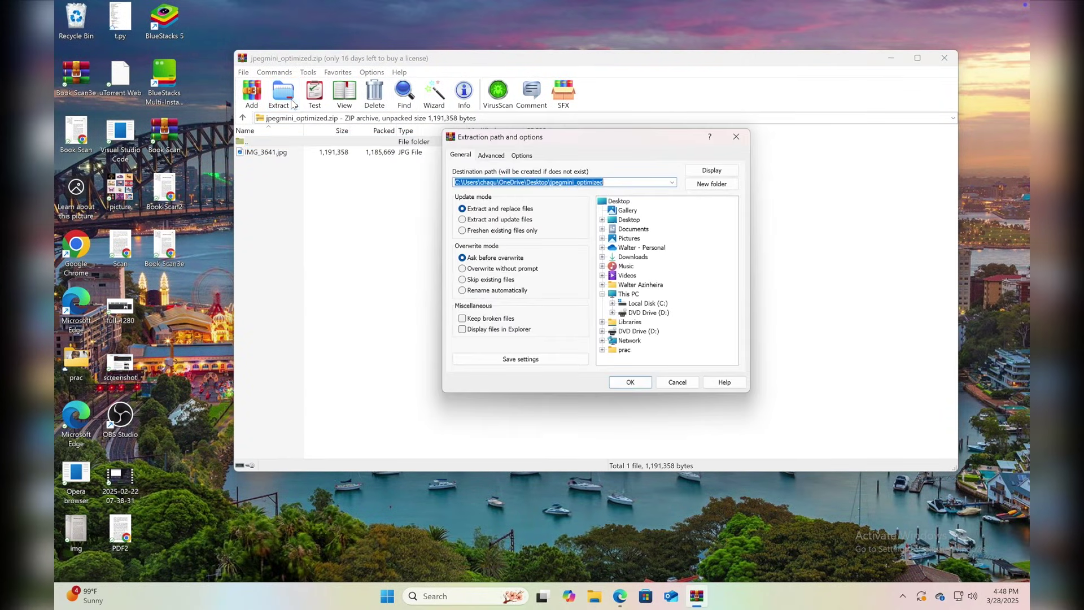
left_click(632, 220)
left_click(646, 383)
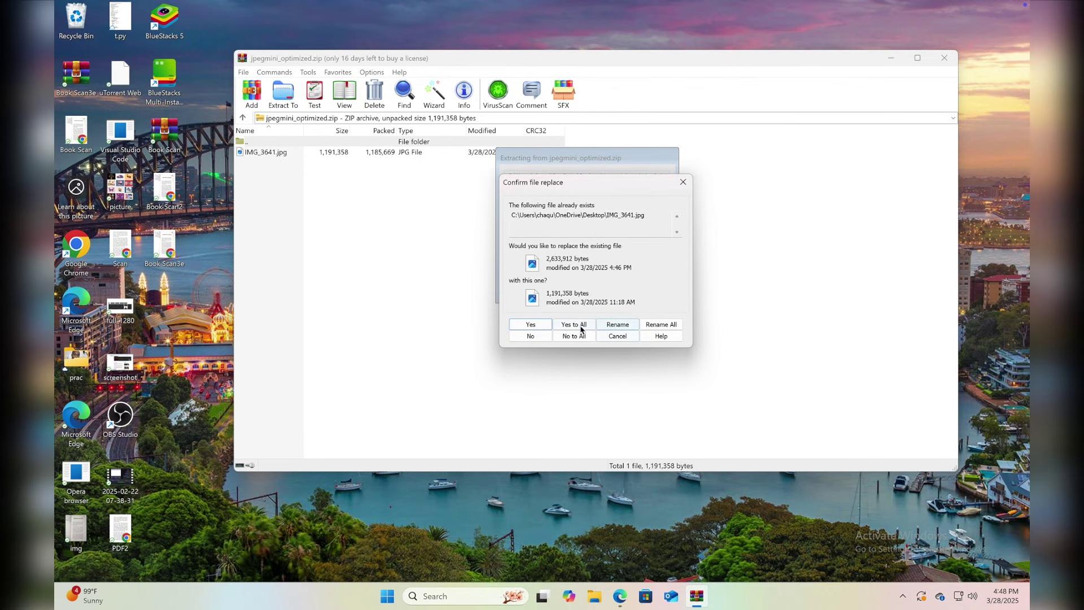
left_click(581, 325)
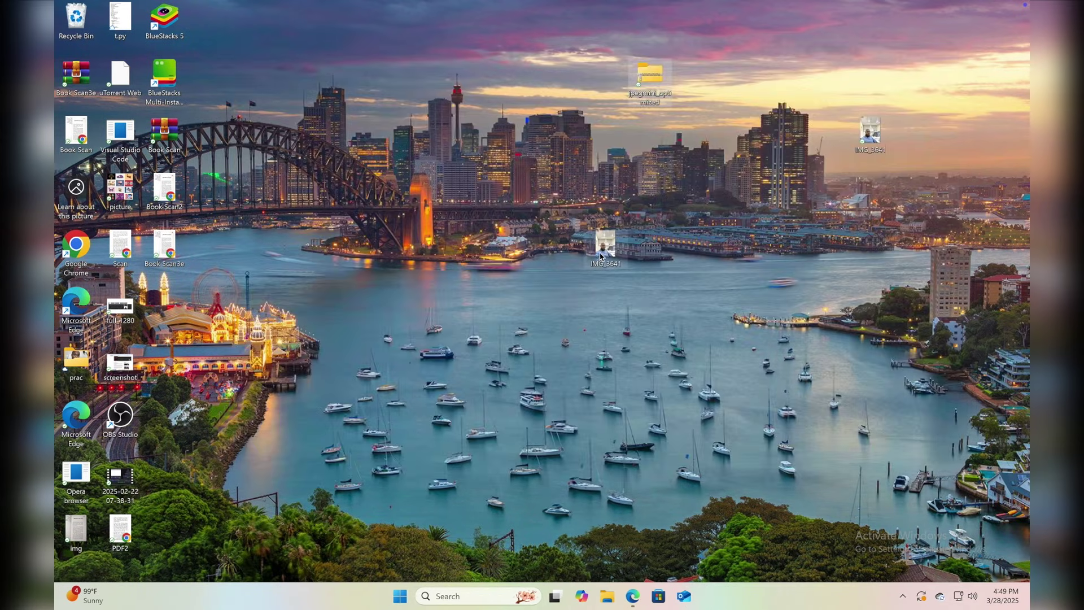
mouse_move(598, 252)
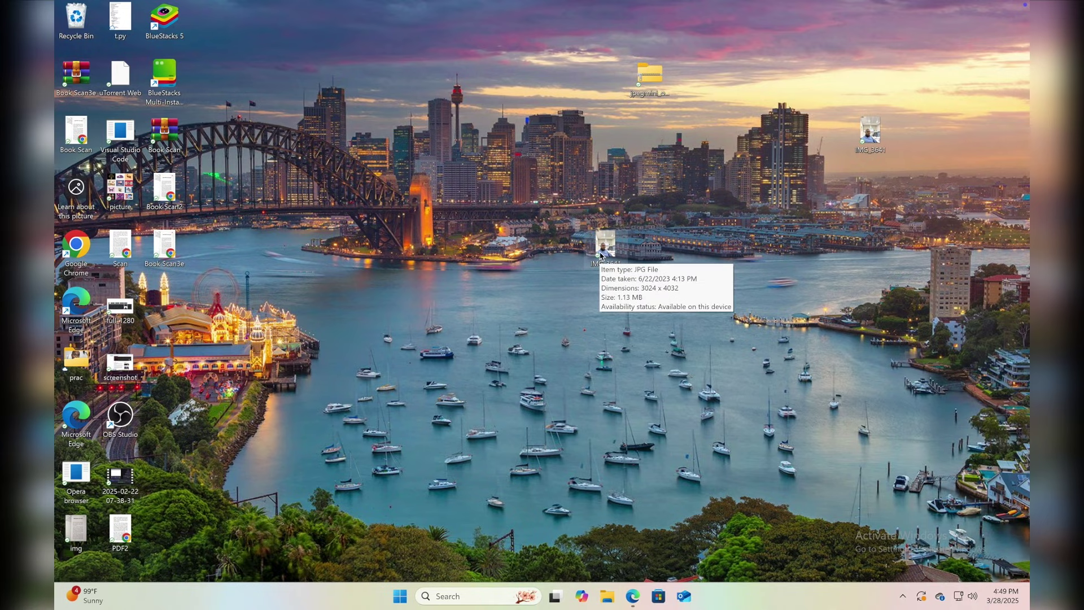
left_click(601, 248)
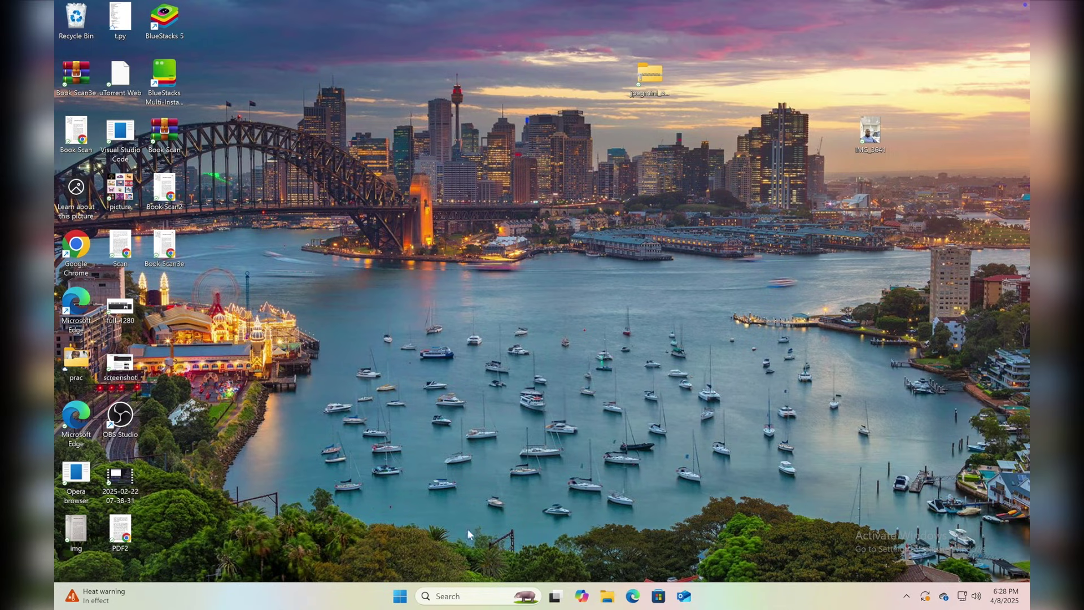
left_click(400, 601)
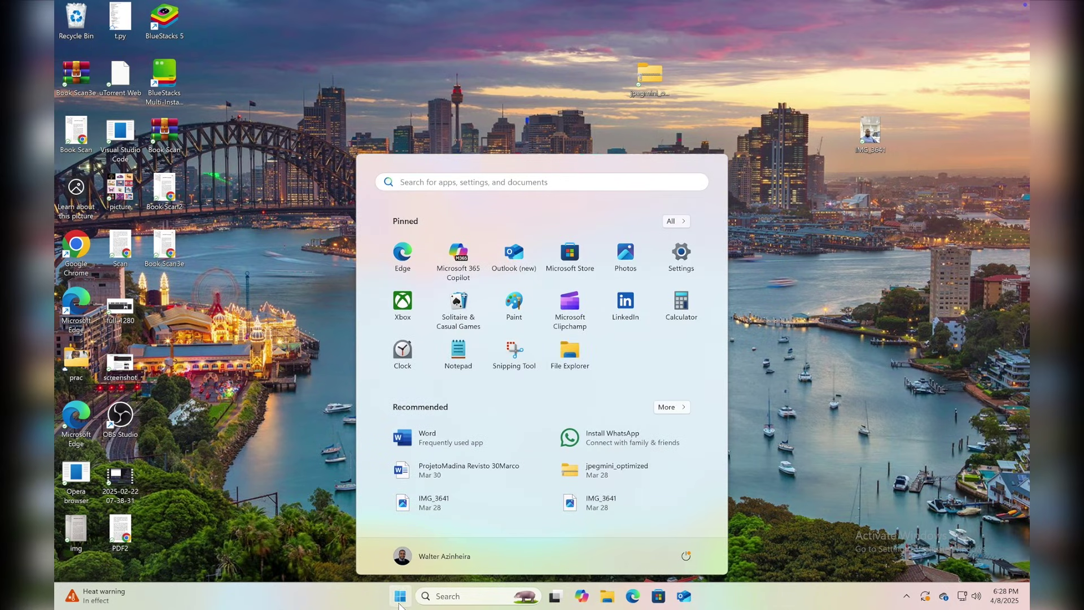
left_click(399, 603)
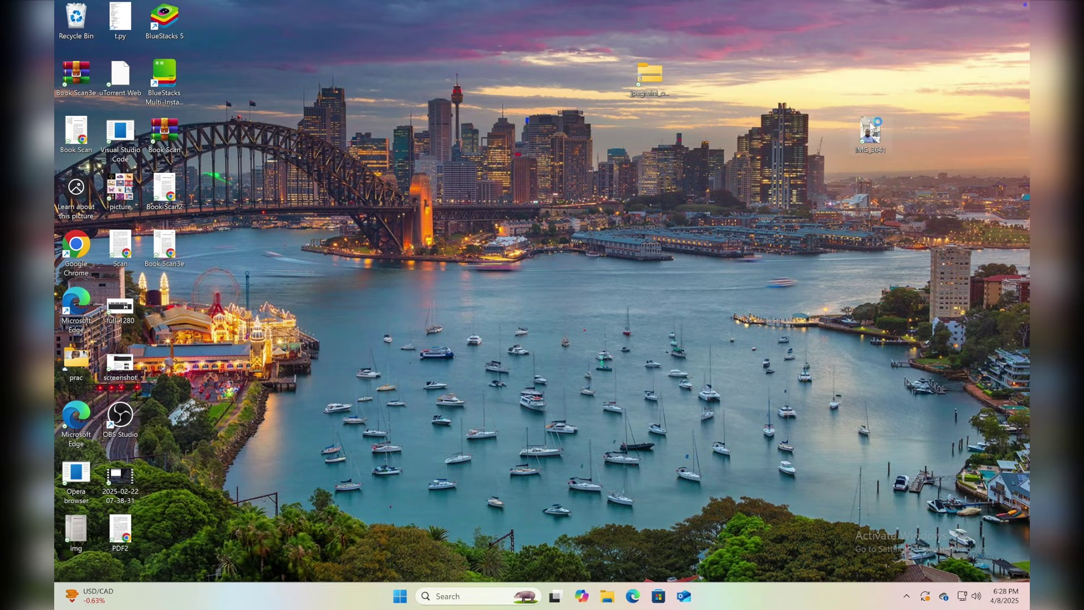
mouse_move(892, 160)
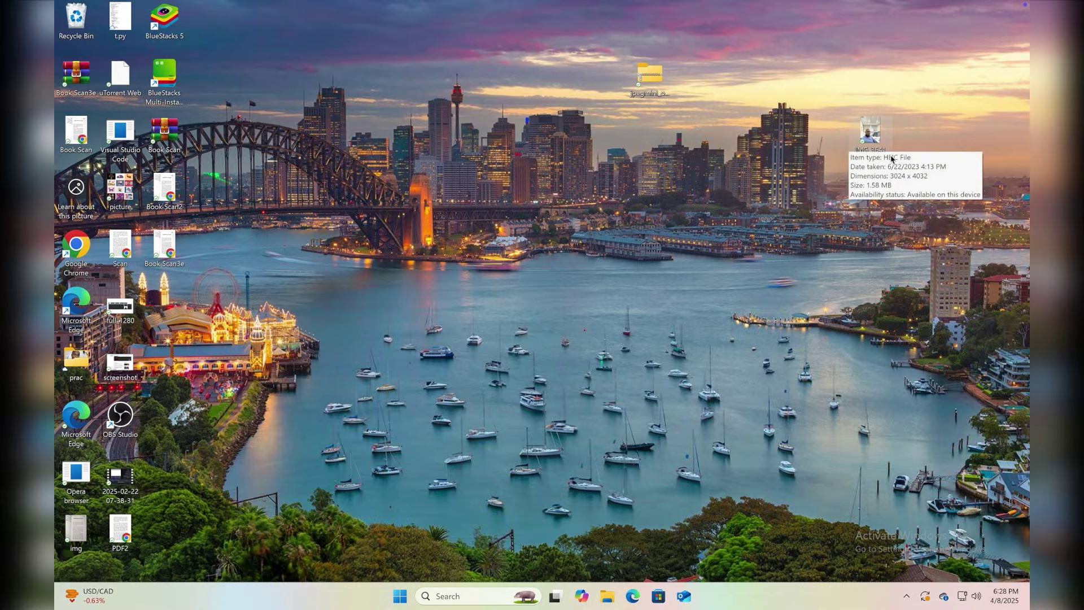
- Open IMG_3641.heic in Photos and launch Snipping Tool from Start search
double_click(864, 120)
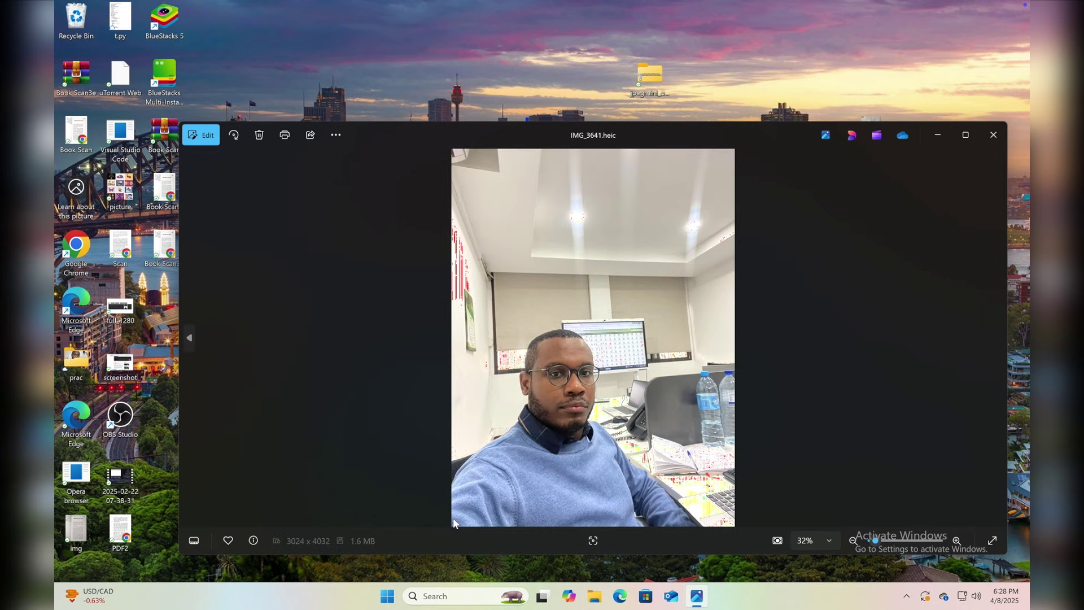
left_click(387, 599)
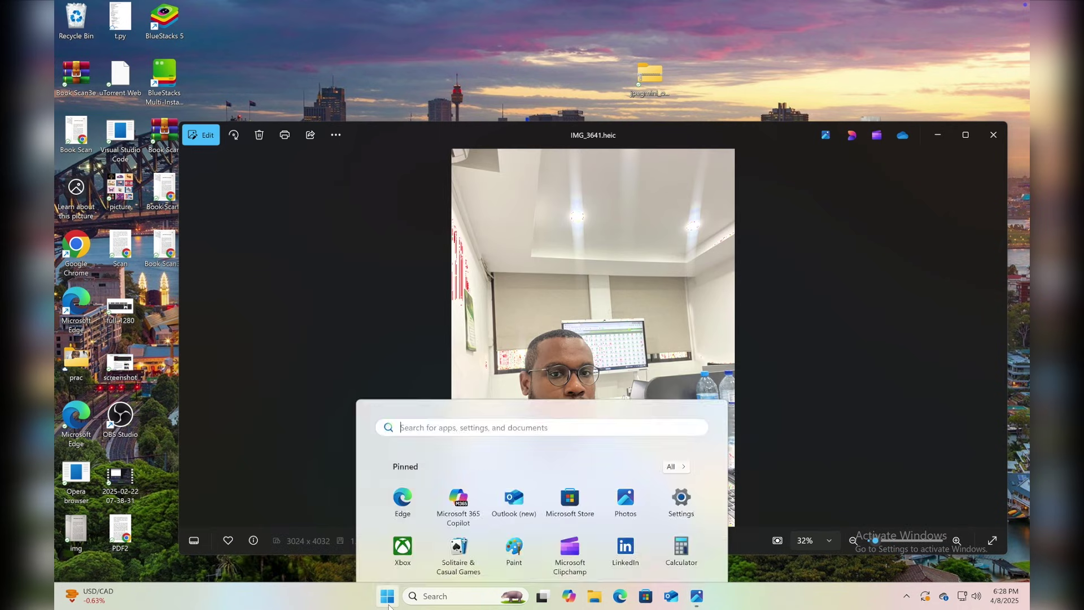
type("snip")
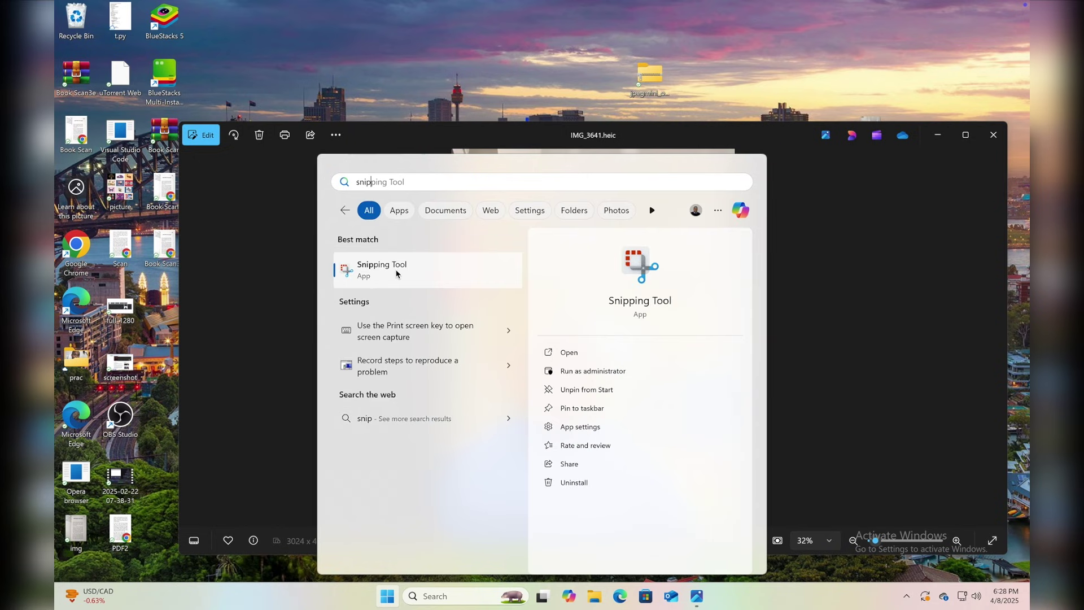
left_click(395, 261)
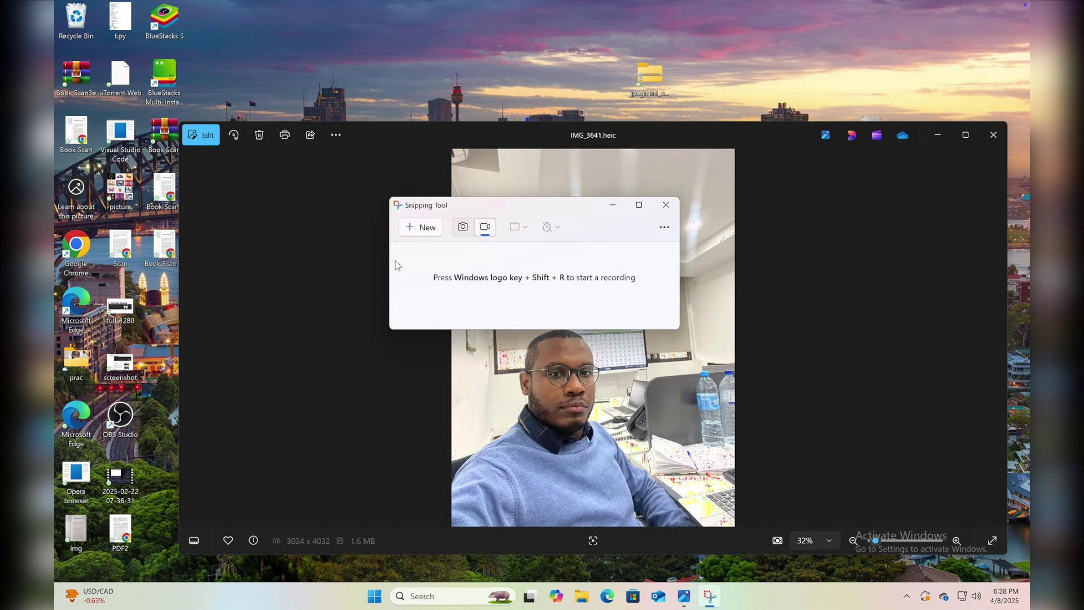
- Switch Snipping Tool to screenshot mode with Rectangle shape and start a new snip
left_click_drag(534, 207, 176, 207)
left_click(105, 226)
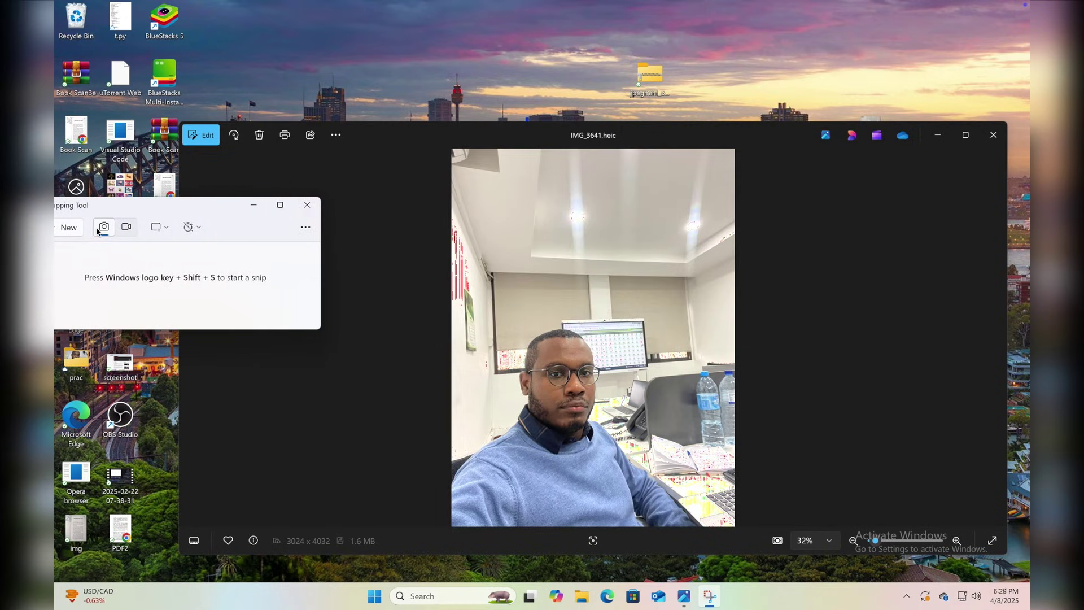
left_click_drag(221, 208, 235, 192)
left_click(172, 210)
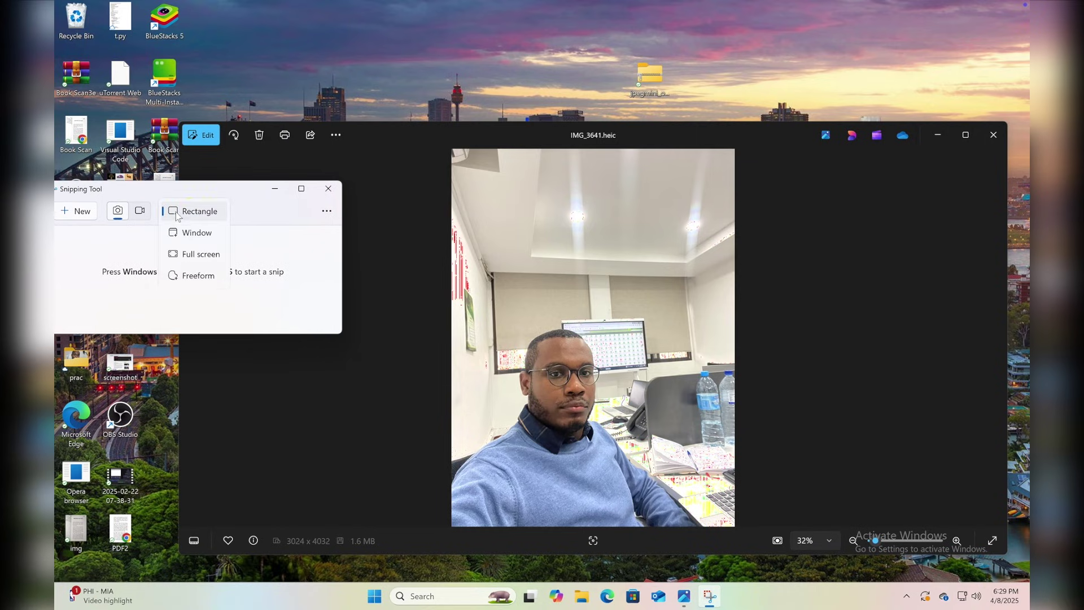
left_click(205, 212)
left_click_drag(187, 188, 223, 190)
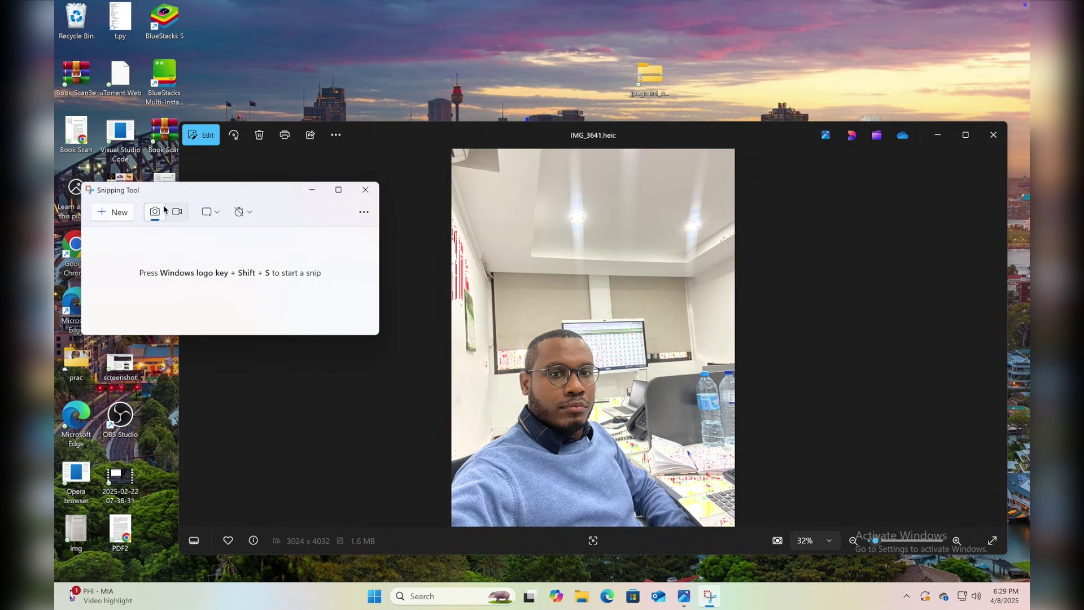
left_click(118, 213)
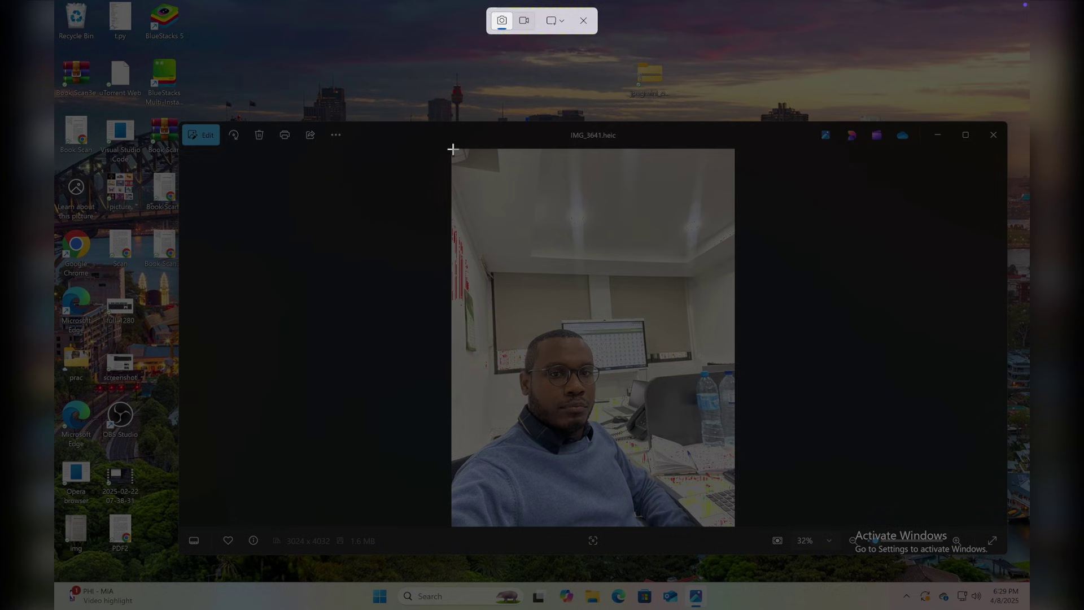
- Drag a rectangle over the IMG_3641 photo to capture it and dismiss the drawing tip
left_click_drag(452, 149, 733, 528)
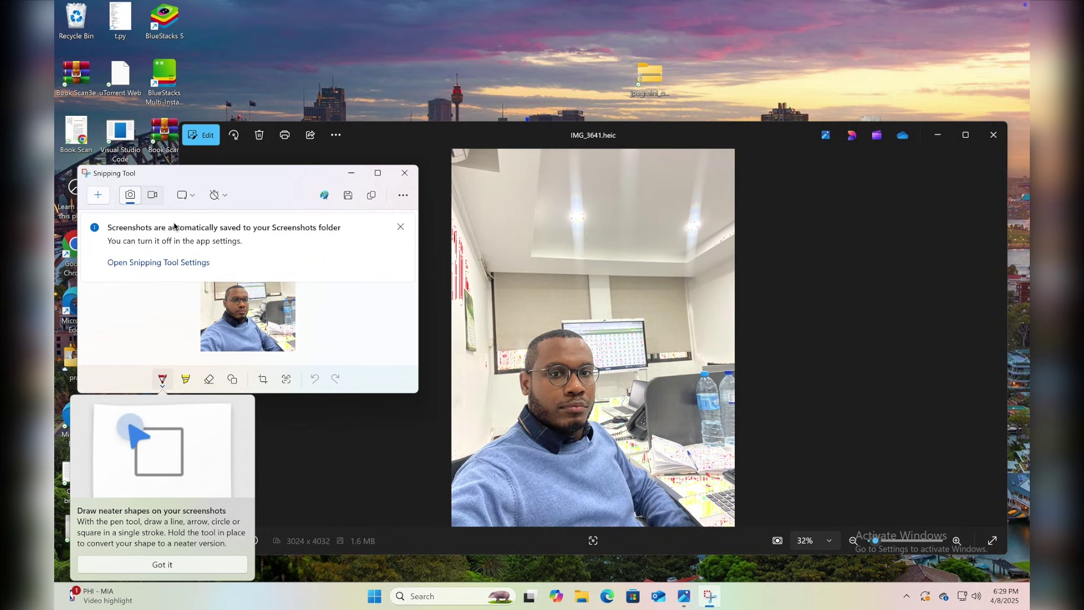
left_click(347, 197)
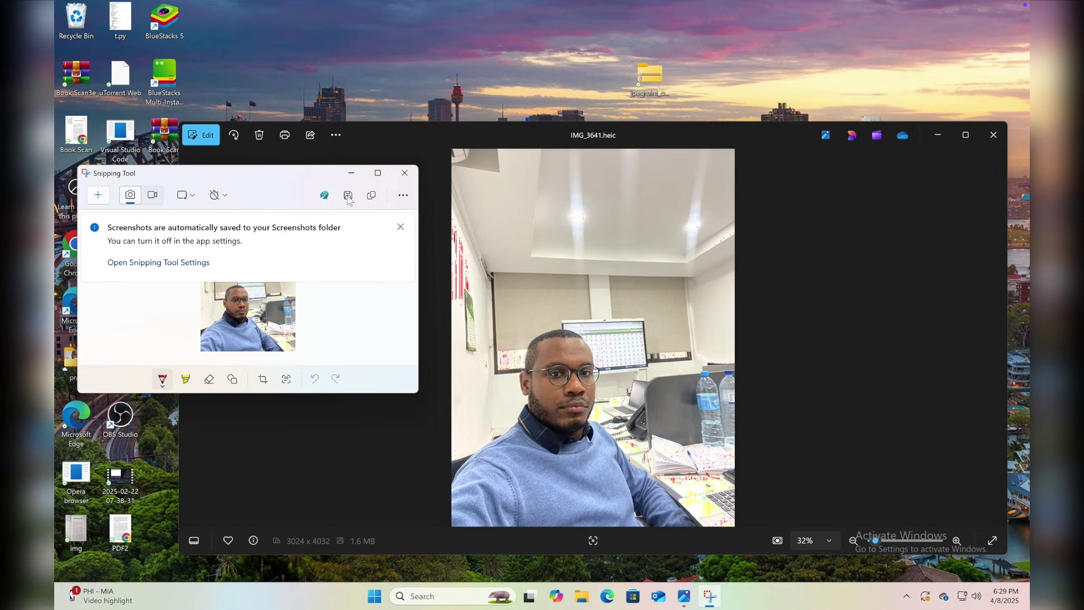
left_click(348, 198)
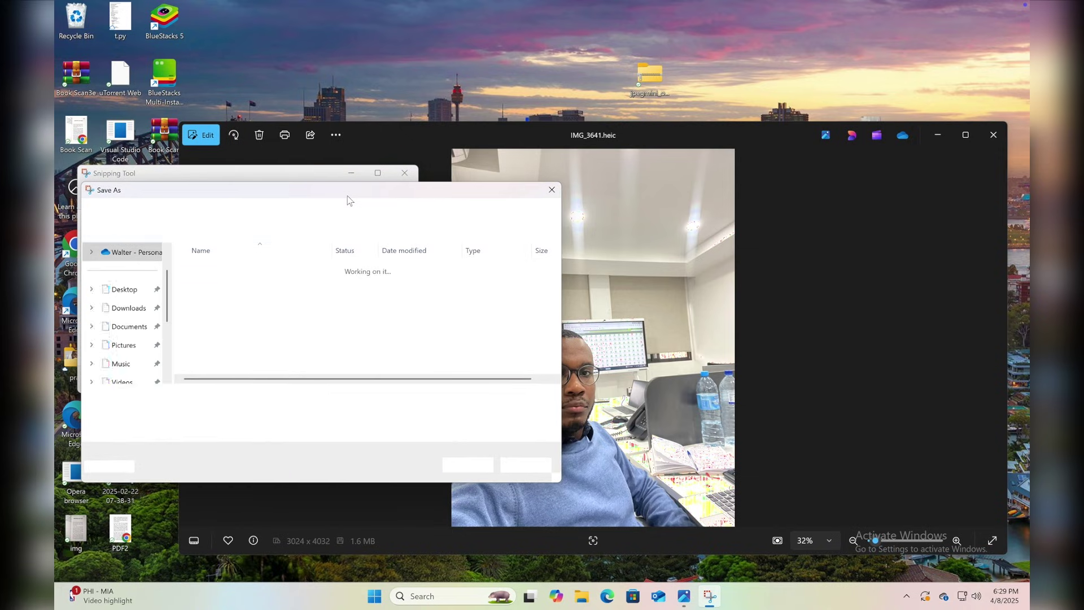
left_click(123, 289)
left_click(182, 412)
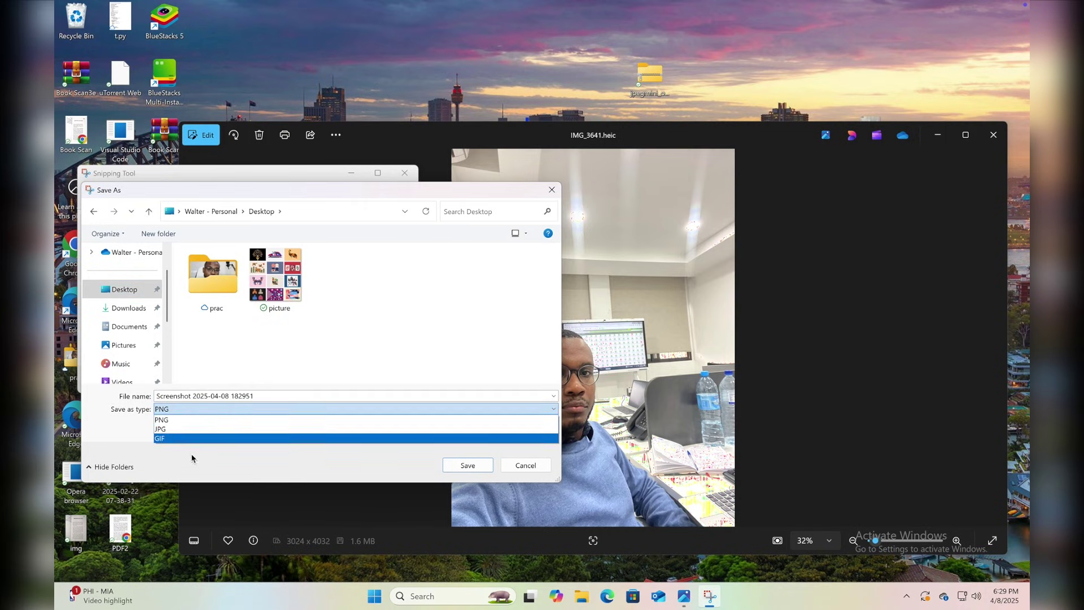
left_click(167, 429)
left_click(165, 415)
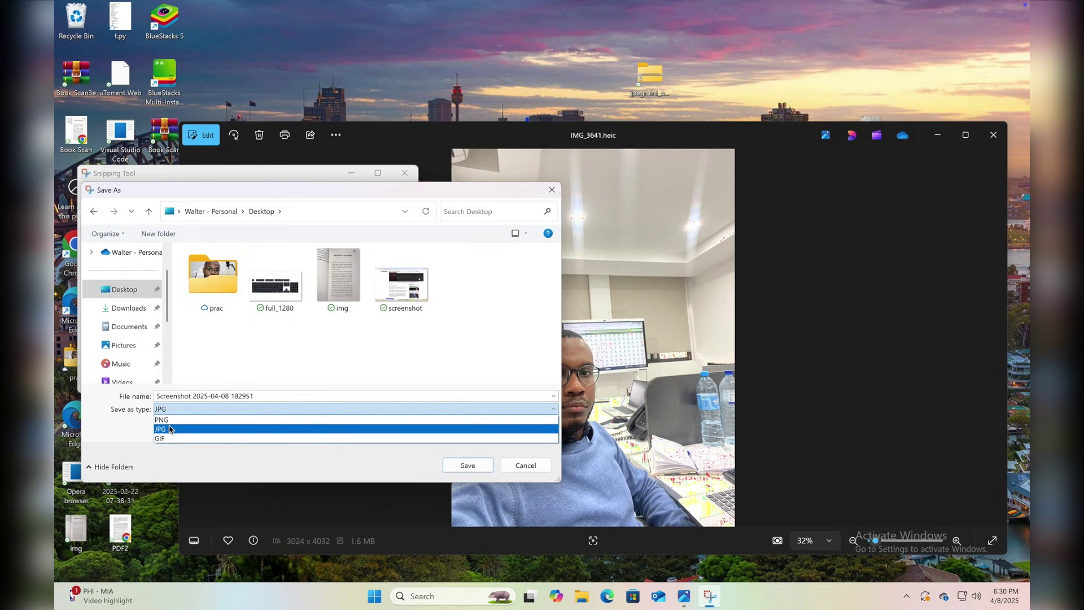
left_click(168, 457)
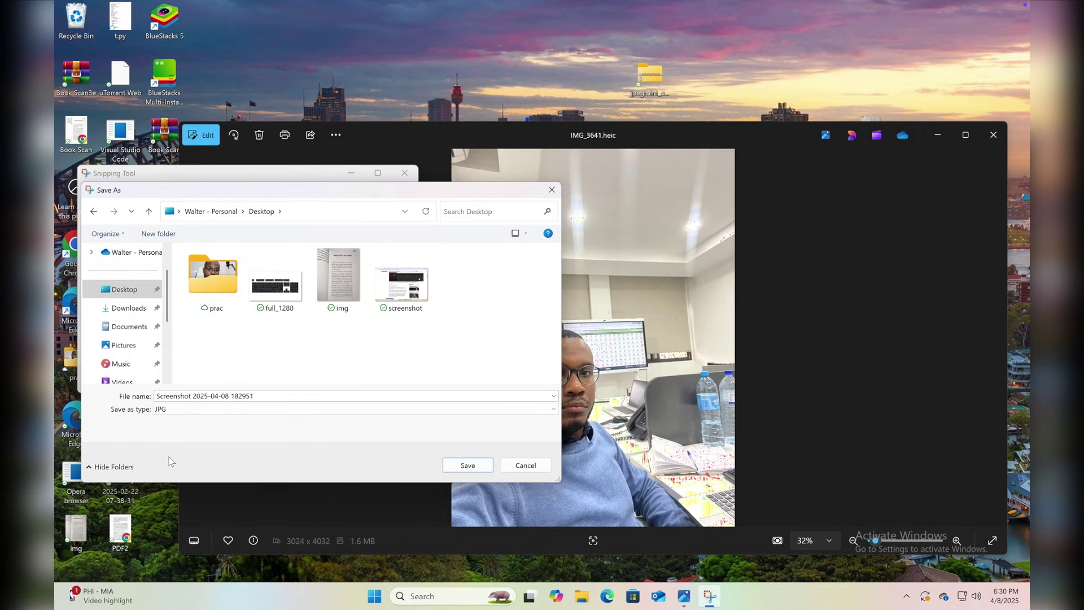
left_click(455, 465)
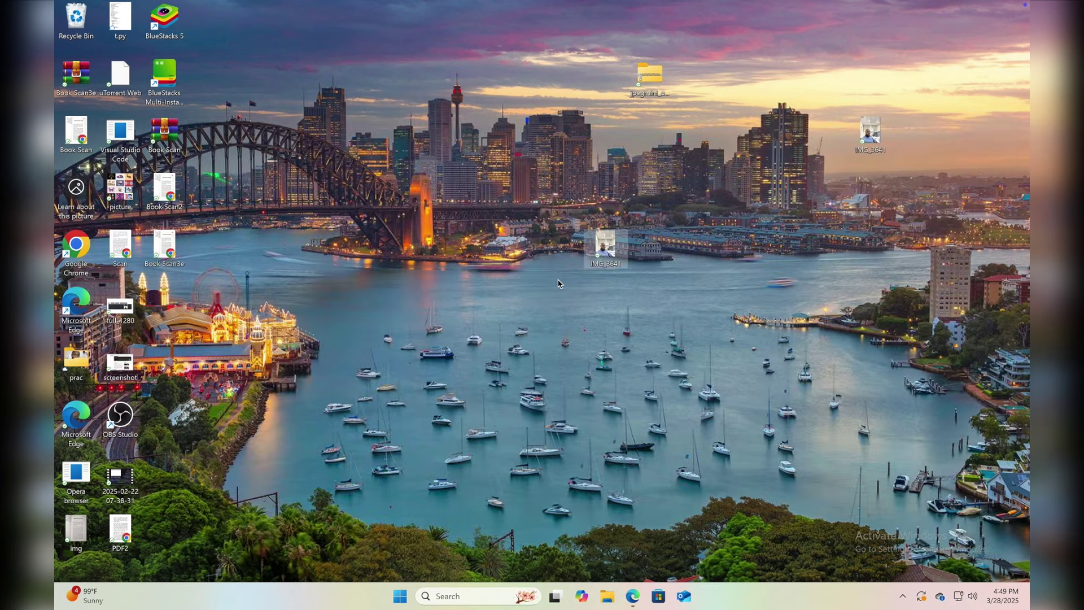
left_click(574, 317)
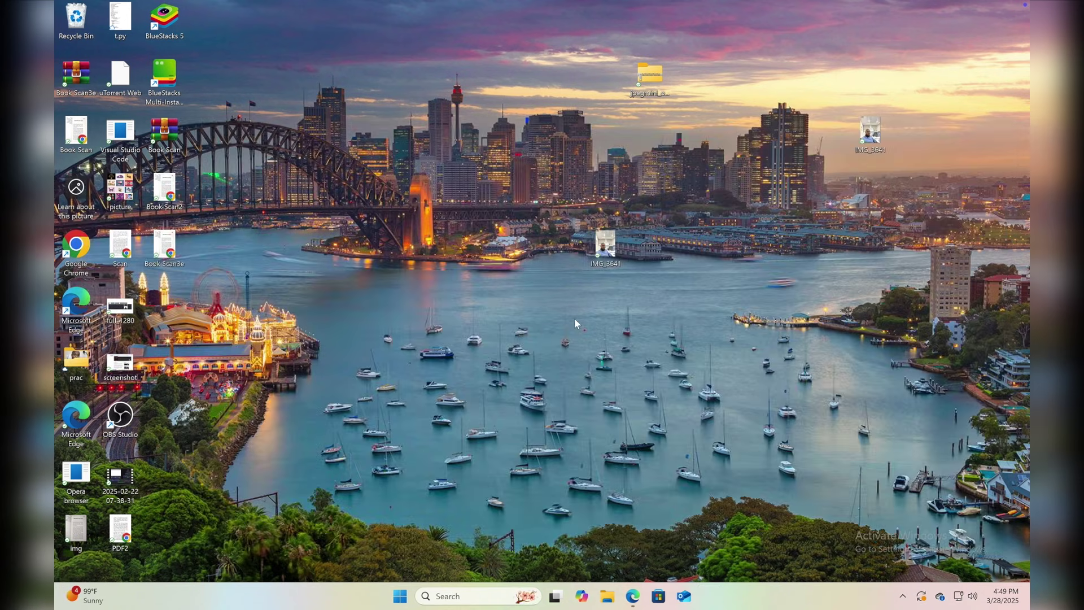